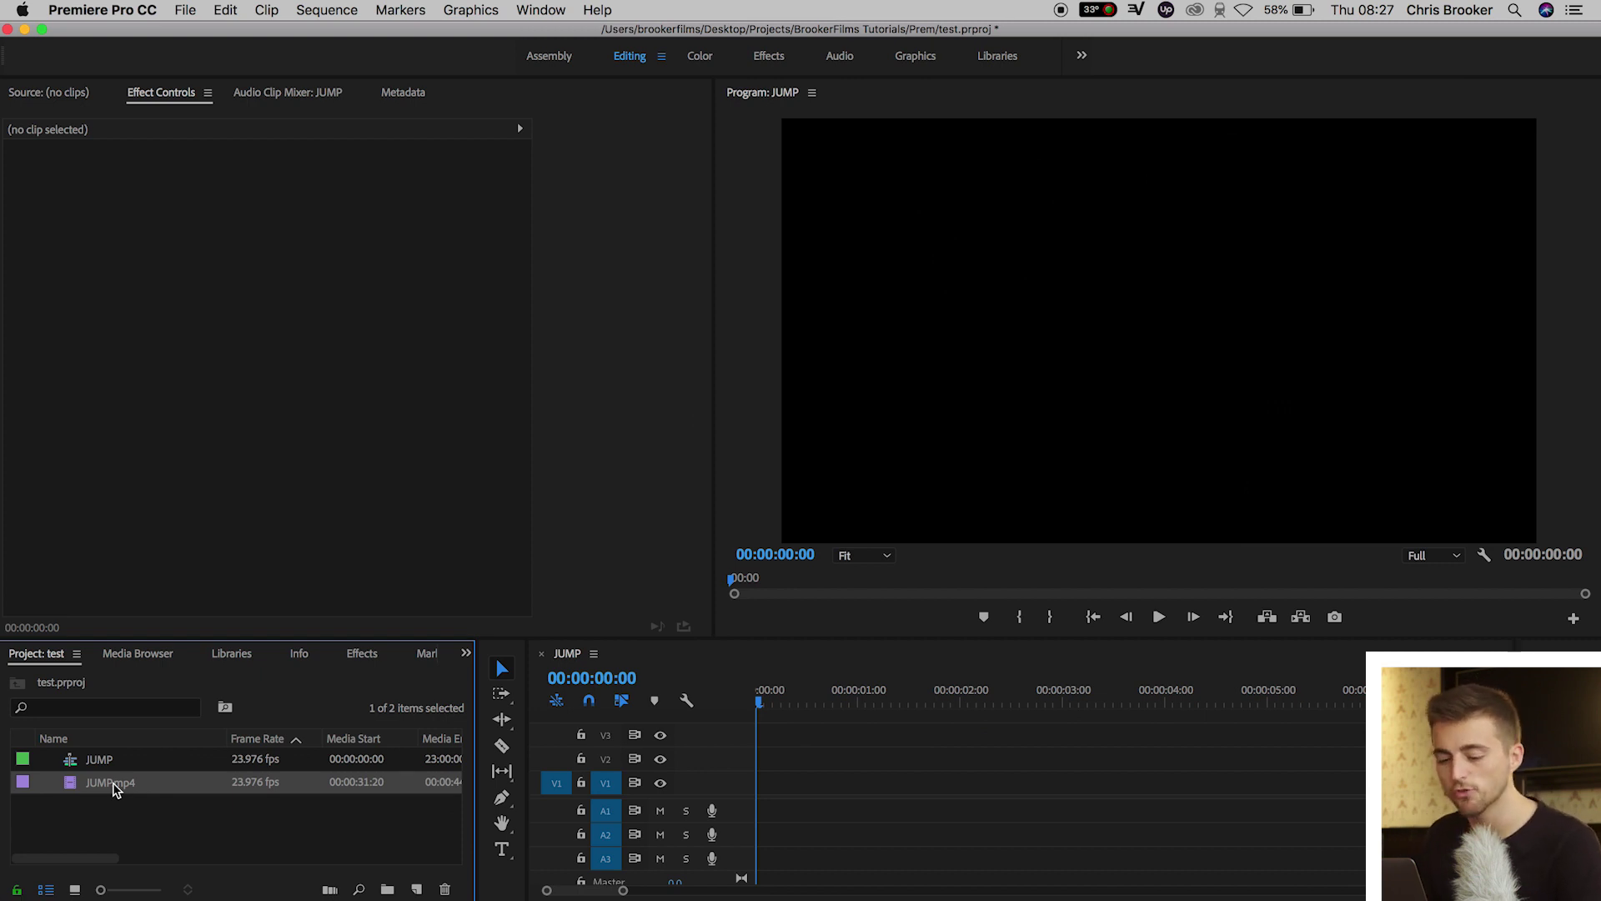
- Place JUMP.mp4 from the Project panel at the start of track V1
{"action": "left_click_drag", "start_coordinate": [85, 787], "coordinate": [753, 798]}
- Play the rooftop footage, zoom the timeline, and scrub to the mid-air frame at 00:00:02:11
{"action": "key", "text": "space"}
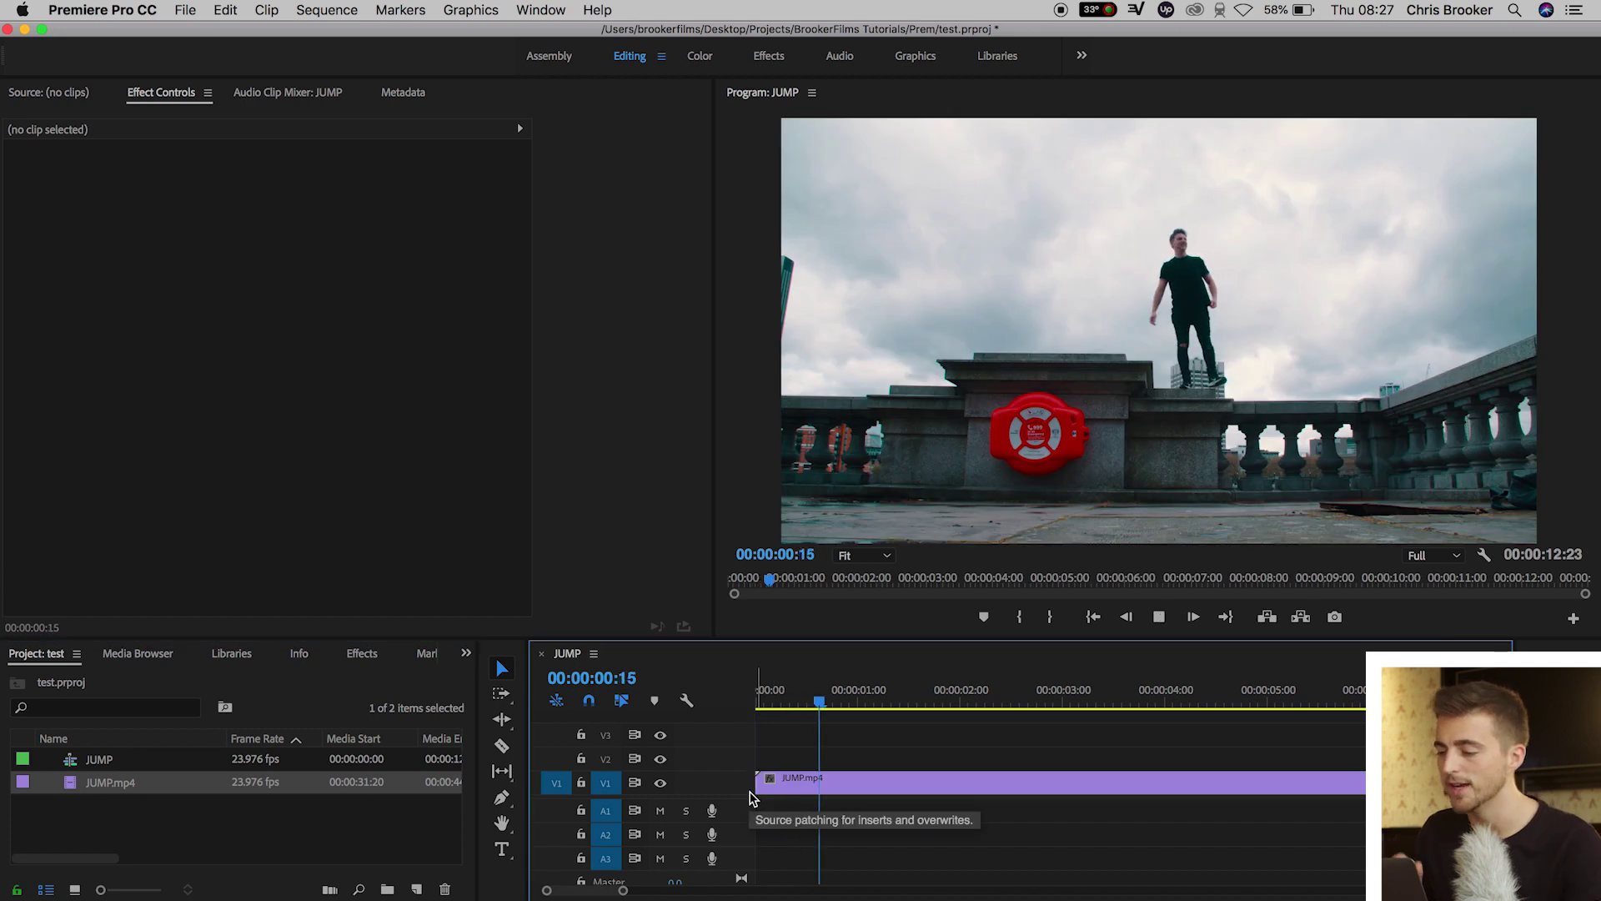
{"action": "key", "text": "minus"}
{"action": "key", "text": "minus"}
{"action": "key", "text": "equal"}
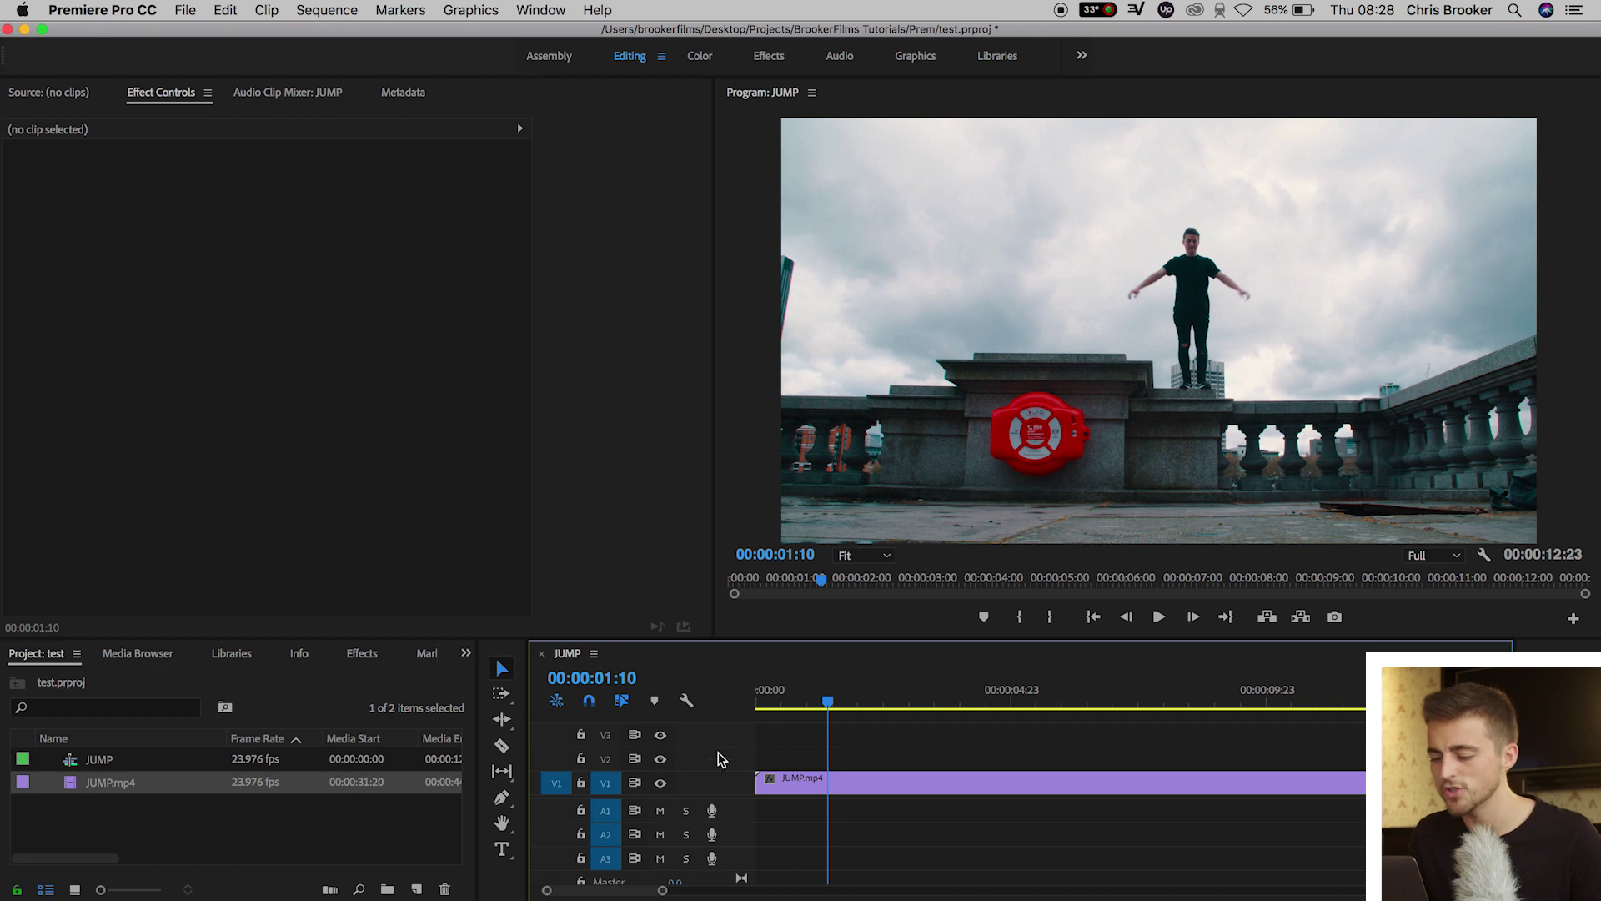
{"action": "key", "text": "Right"}
{"action": "key", "text": "Right"}
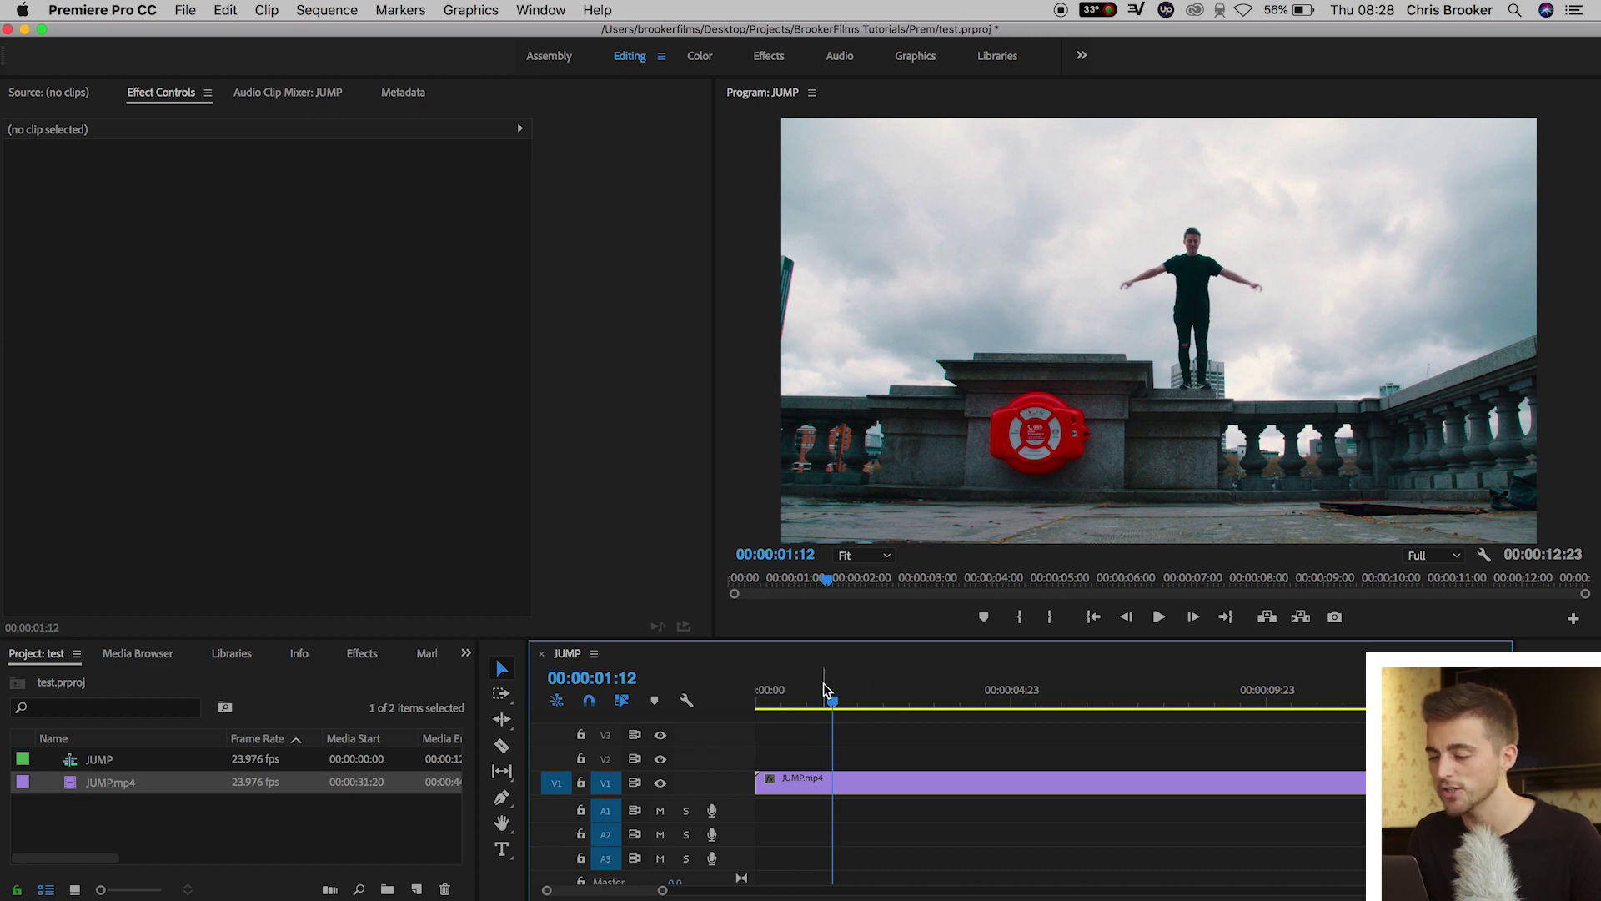
{"action": "left_click_drag", "start_coordinate": [823, 683], "coordinate": [899, 684]}
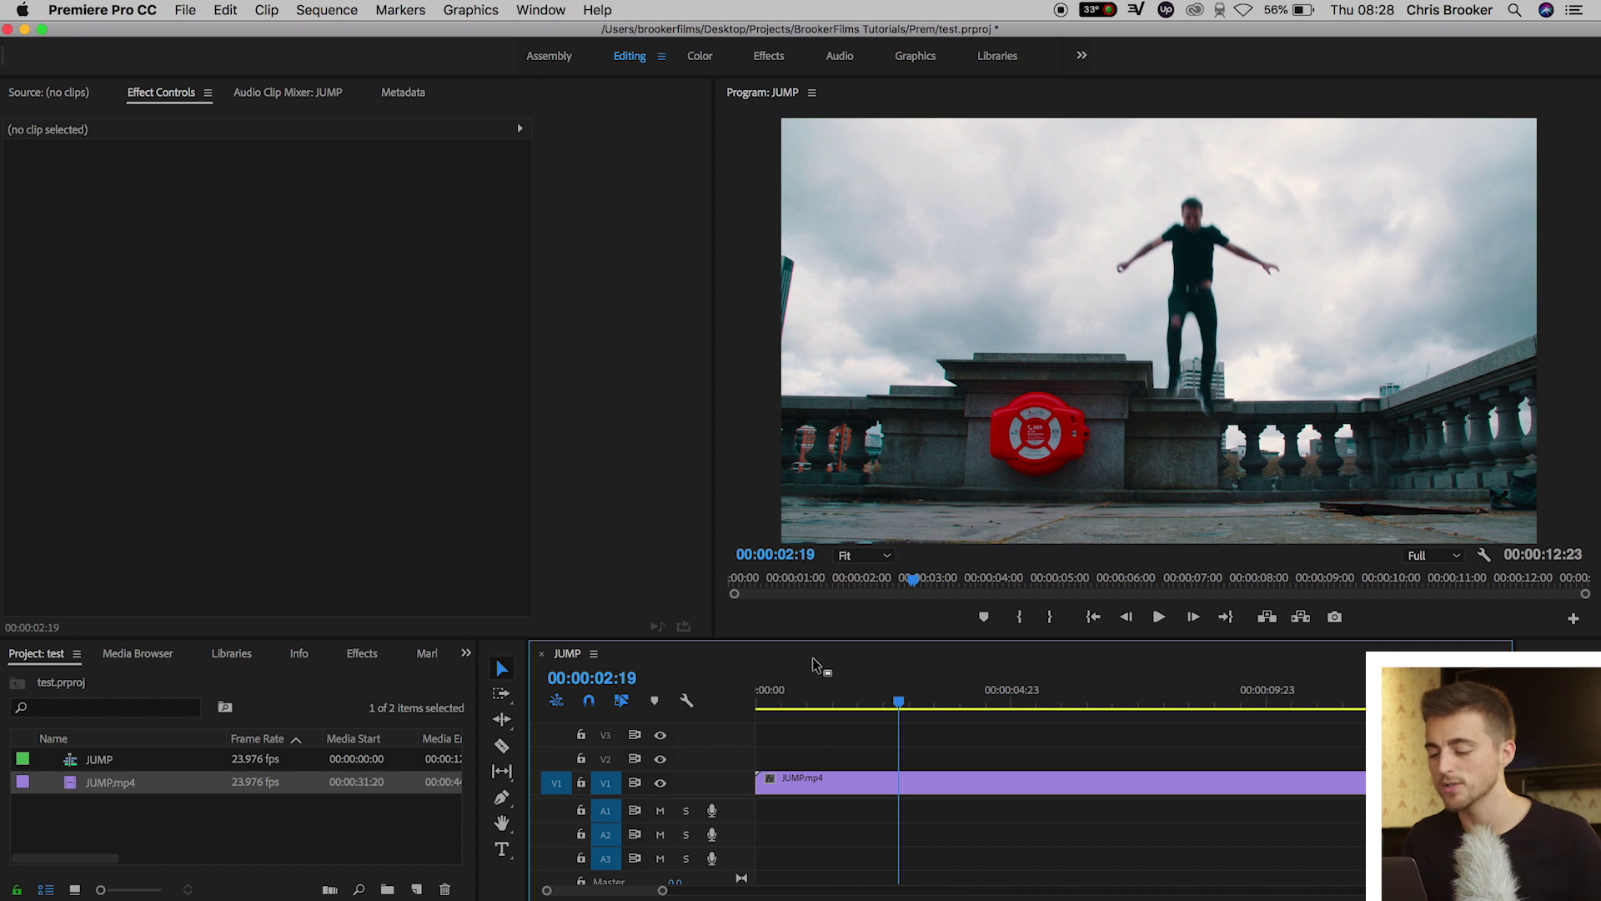
{"action": "mouse_move", "coordinate": [902, 689]}
{"action": "left_mouse_down"}
{"action": "mouse_move", "coordinate": [857, 692]}
{"action": "mouse_move", "coordinate": [885, 695]}
{"action": "left_mouse_up"}
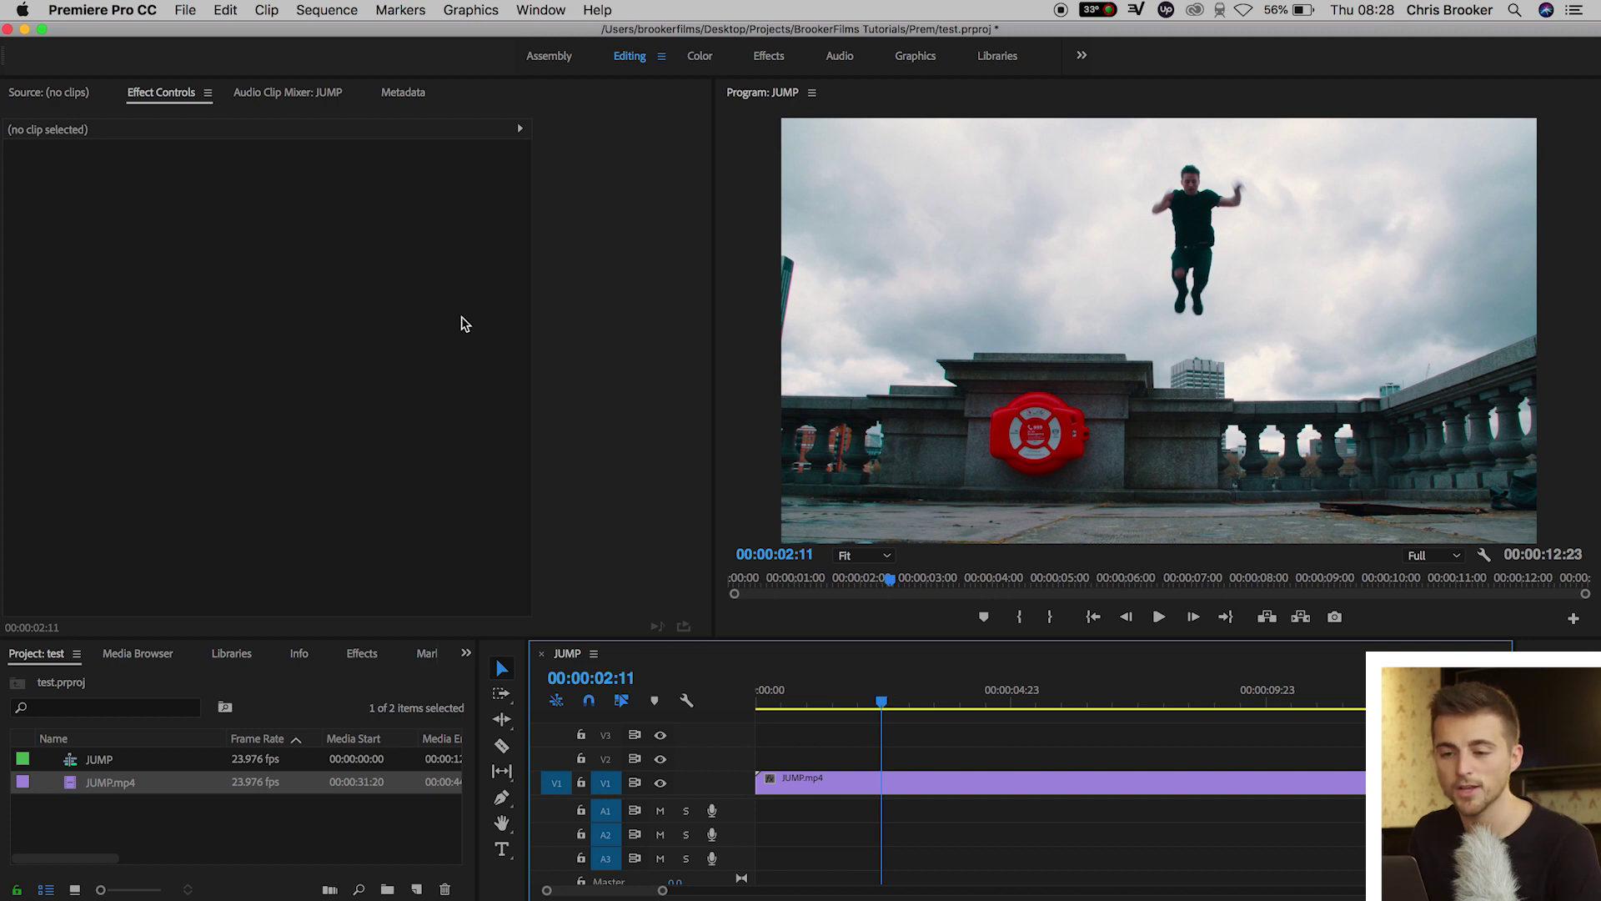
- Create a new legacy title, Title 03, and type the word TEXT
{"action": "left_click", "coordinate": [186, 9]}
{"action": "mouse_move", "coordinate": [250, 32]}
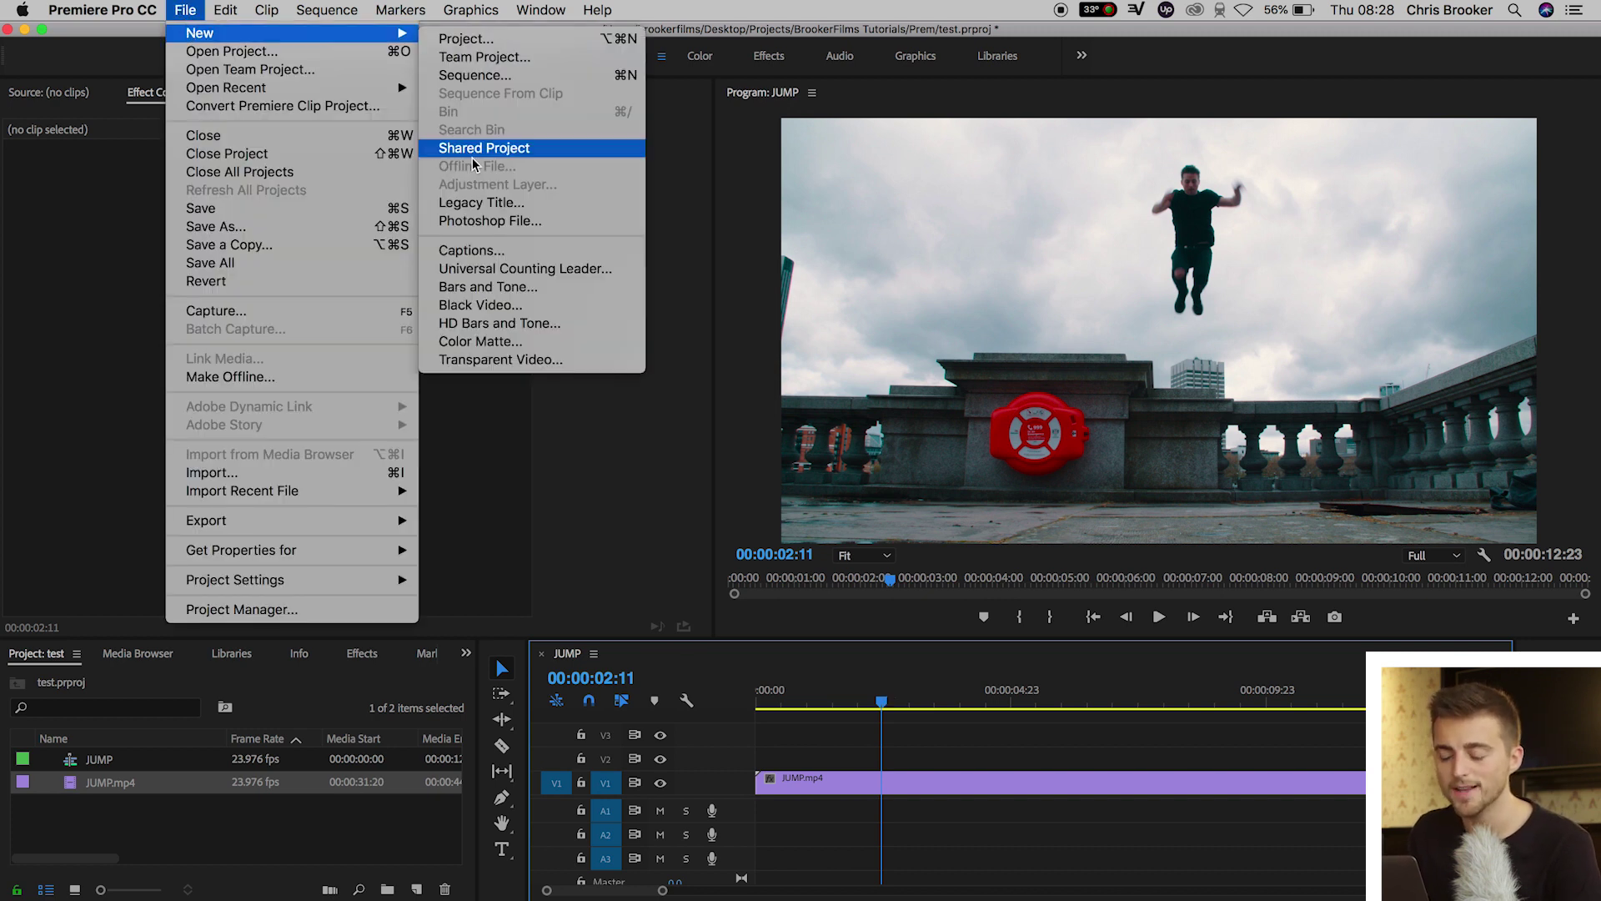
{"action": "left_click", "coordinate": [453, 201]}
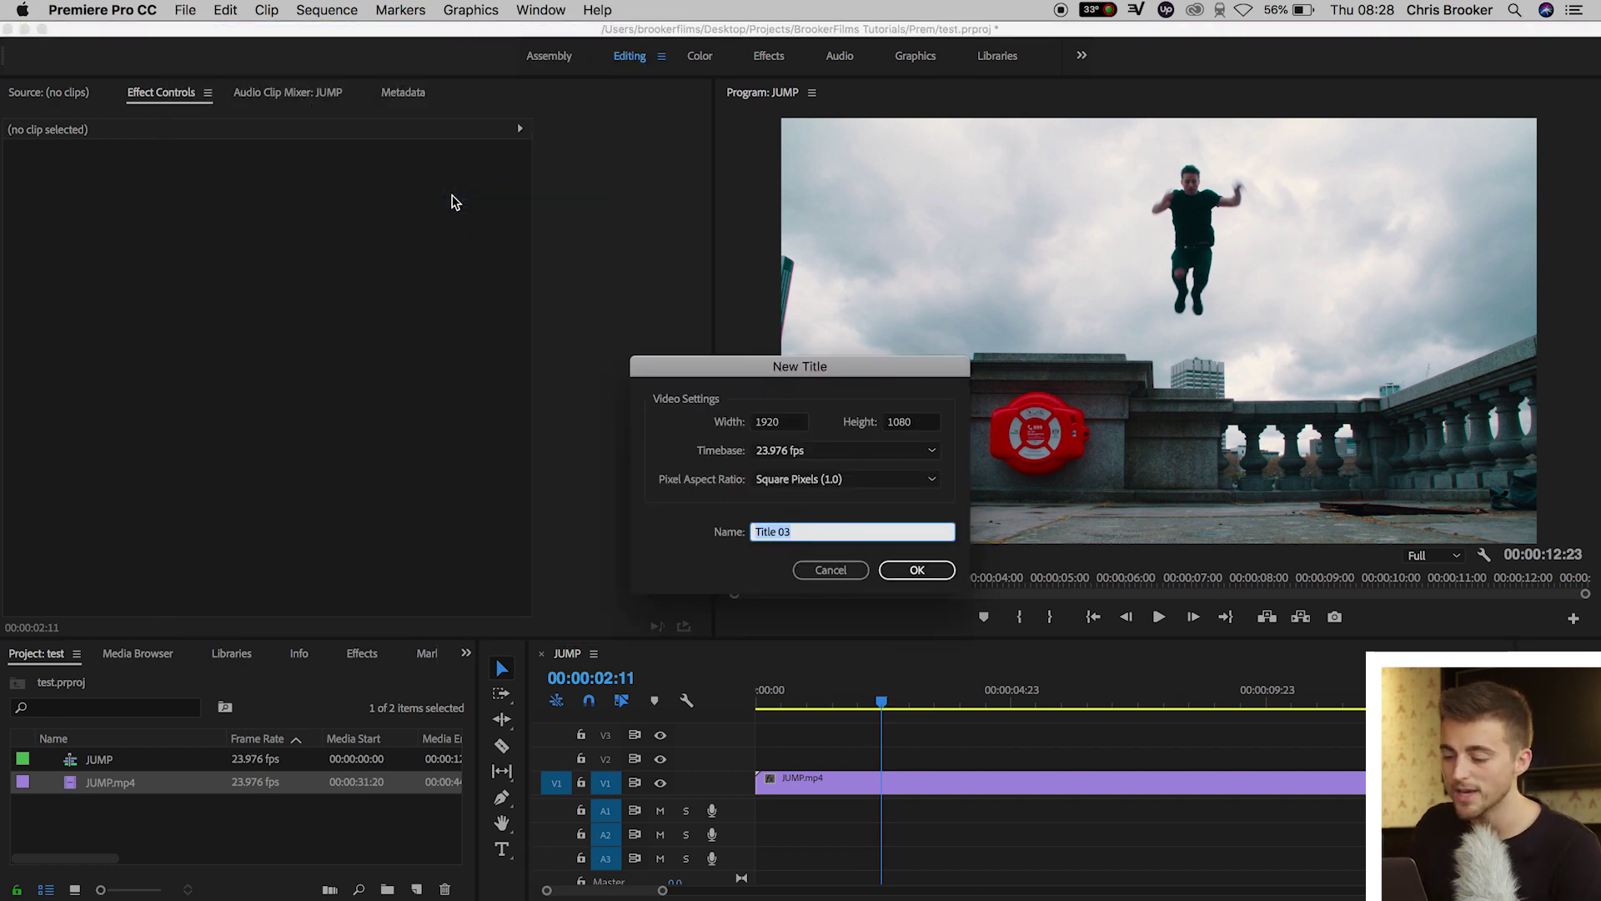
{"action": "key", "text": "Return"}
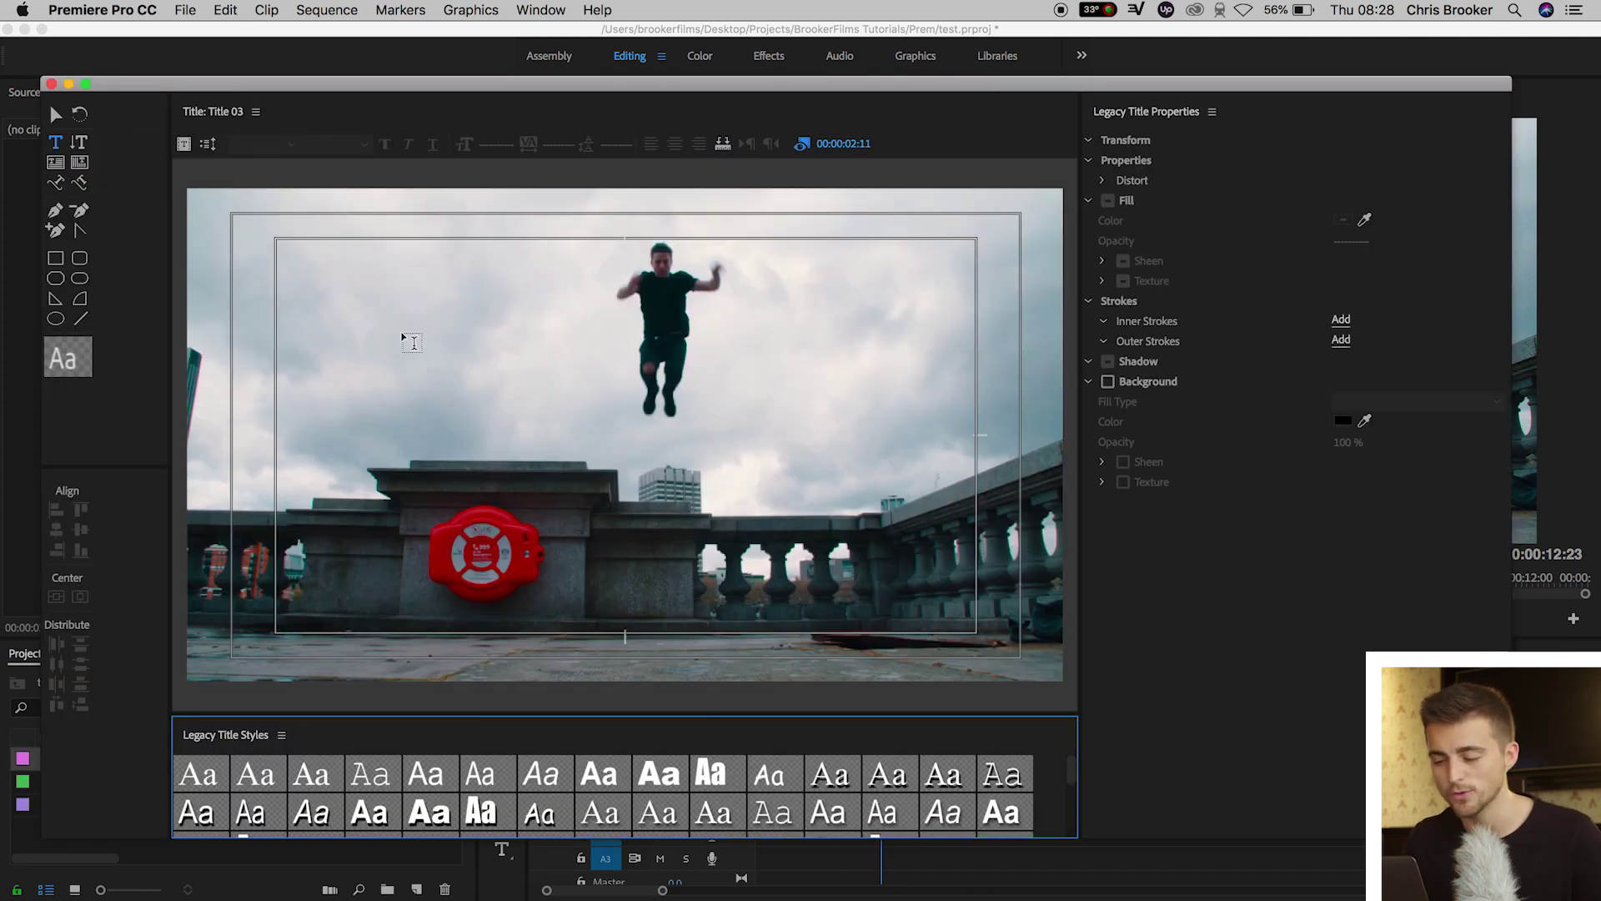
{"action": "left_click", "coordinate": [475, 393]}
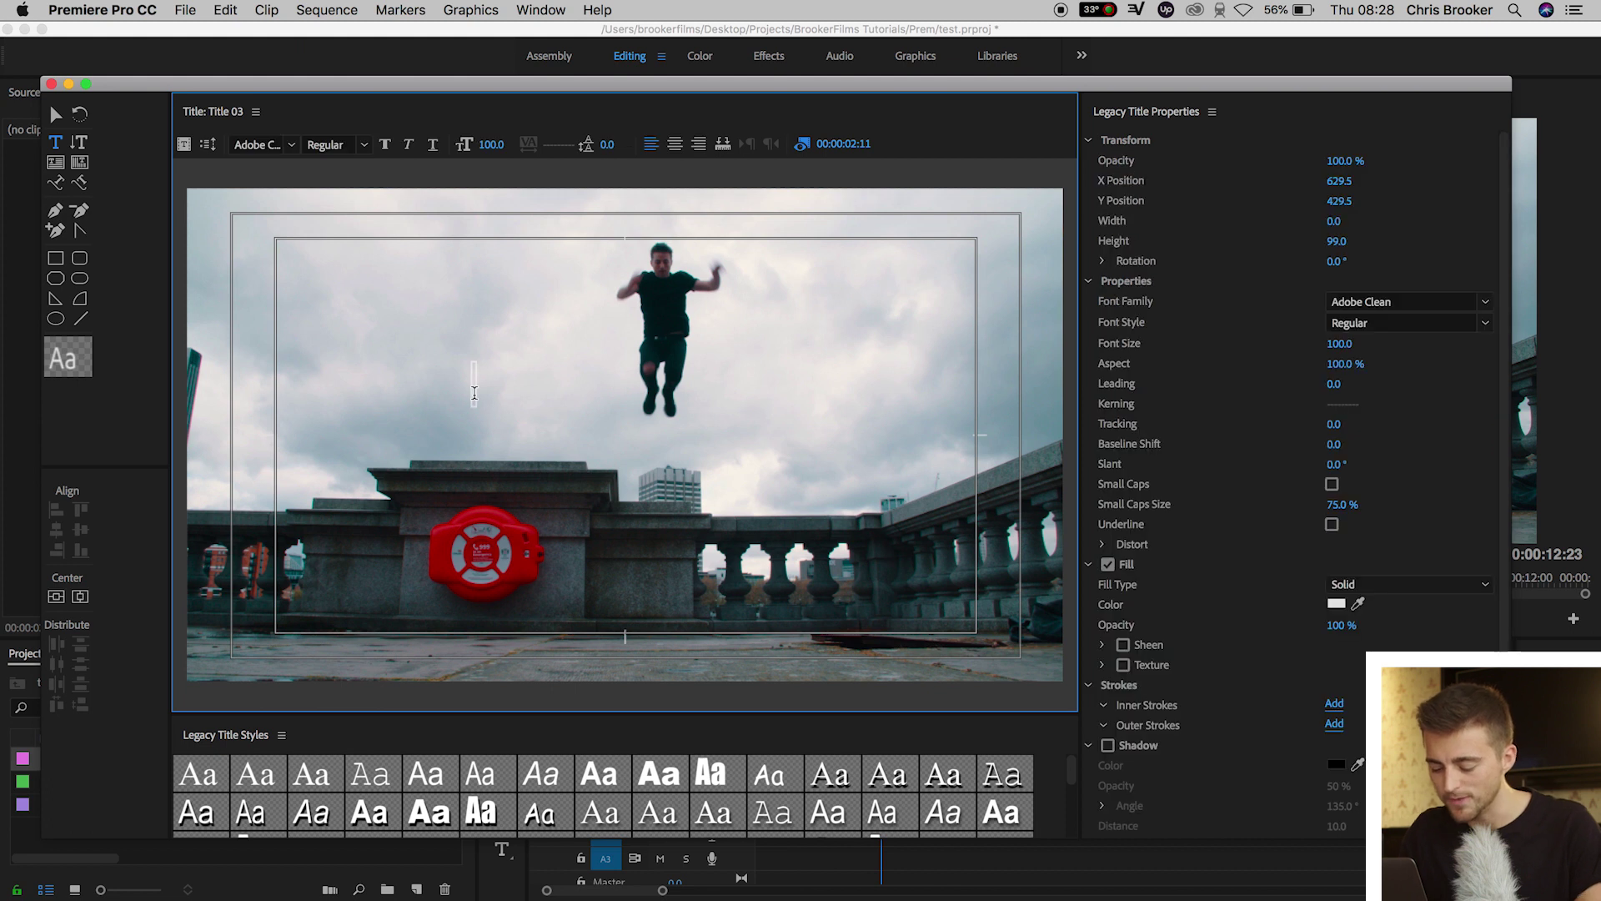
{"action": "type", "text": "TEXT"}
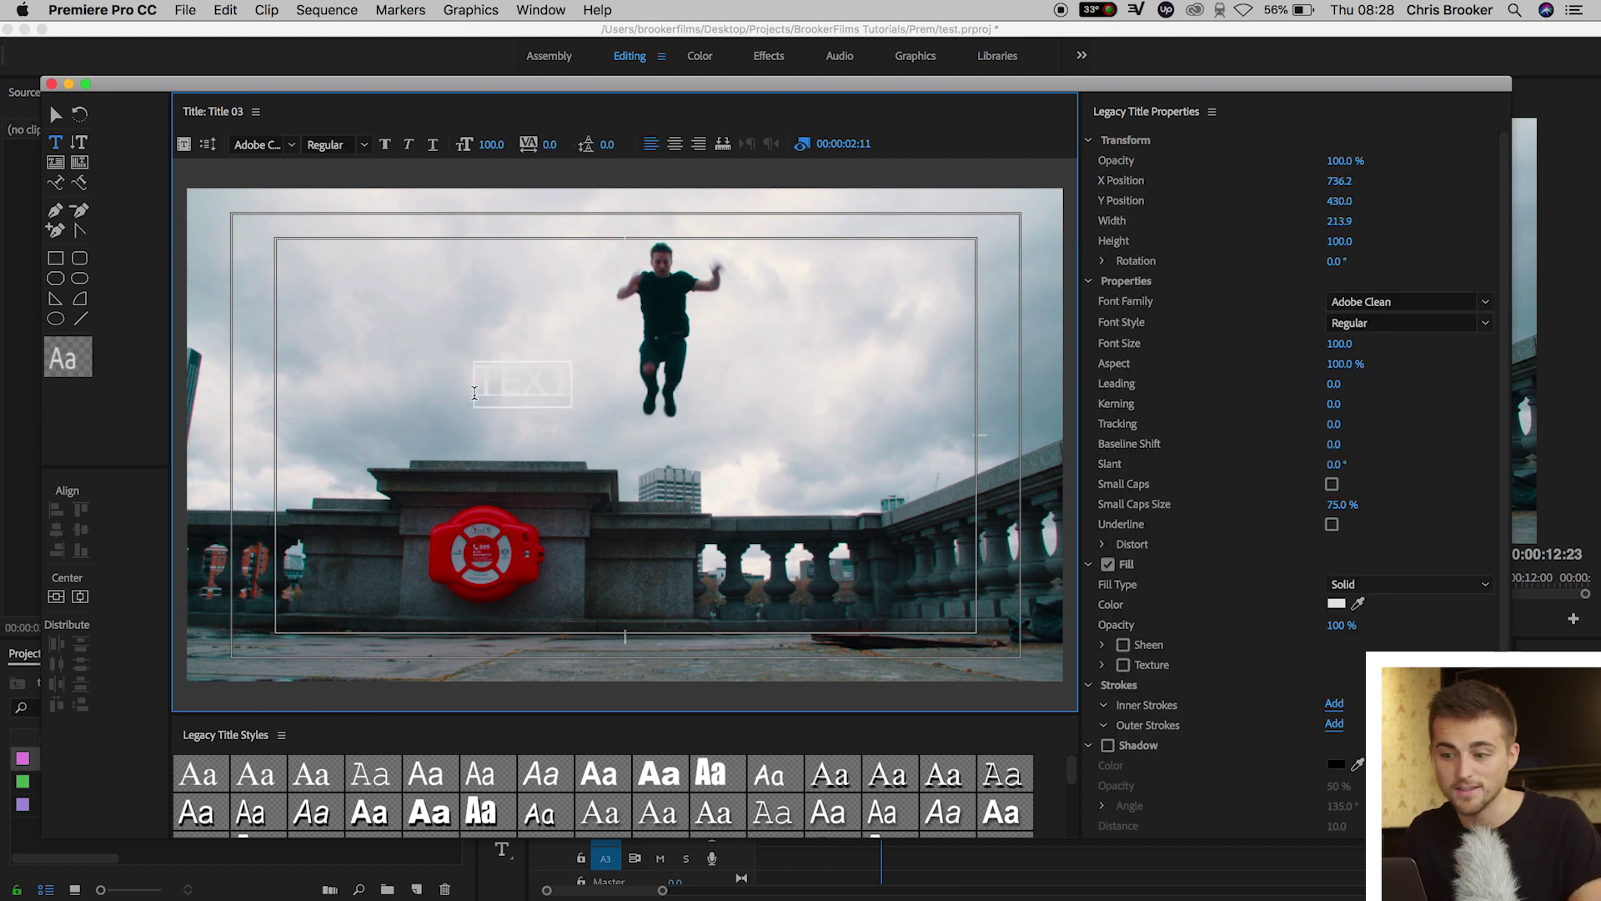
- Style TEXT in Avenir Black at size 162 with a black fill
{"action": "left_click", "coordinate": [260, 142]}
{"action": "type", "text": "Avenir"}
{"action": "key", "text": "Return"}
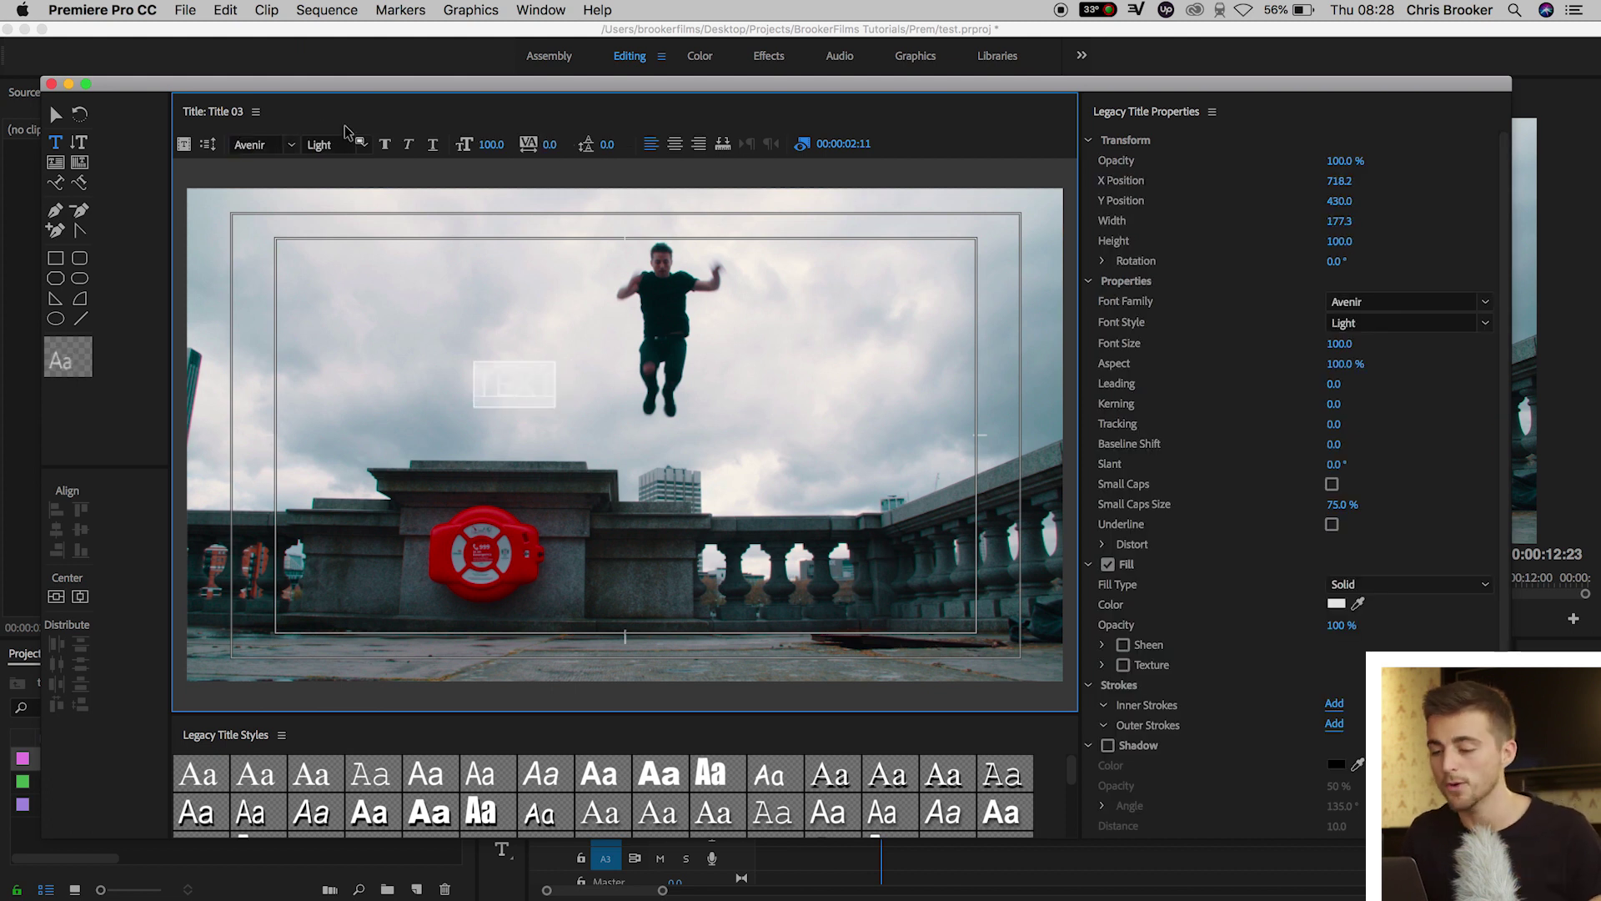
{"action": "left_click_drag", "start_coordinate": [489, 145], "coordinate": [490, 145]}
{"action": "left_click", "coordinate": [385, 145]}
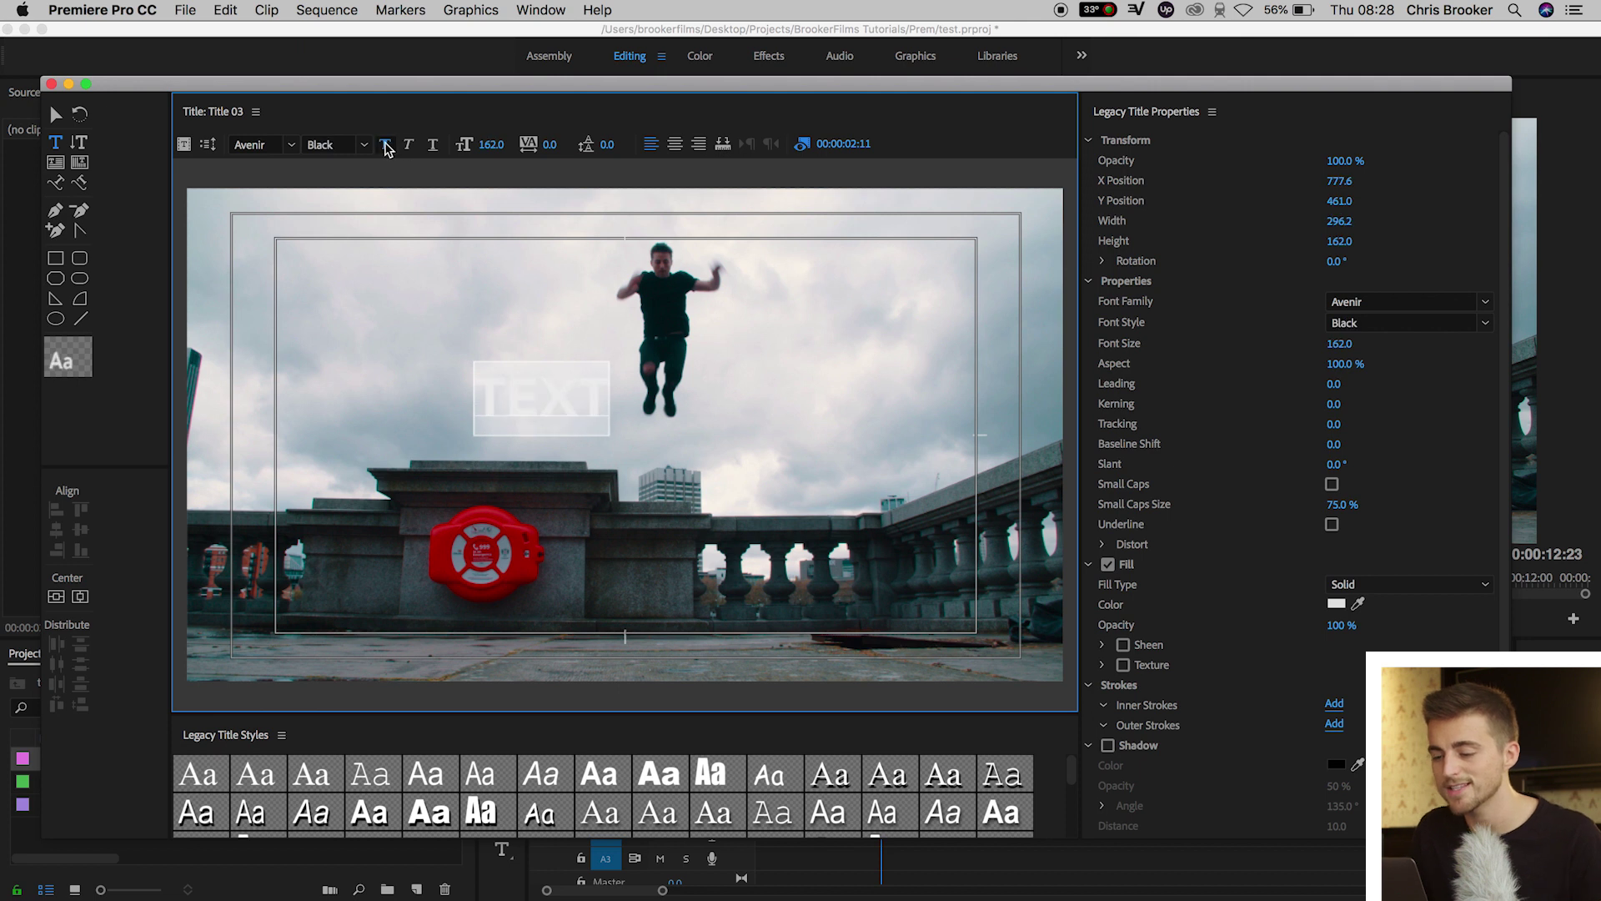
{"action": "left_click", "coordinate": [1336, 604]}
{"action": "left_click", "coordinate": [799, 310]}
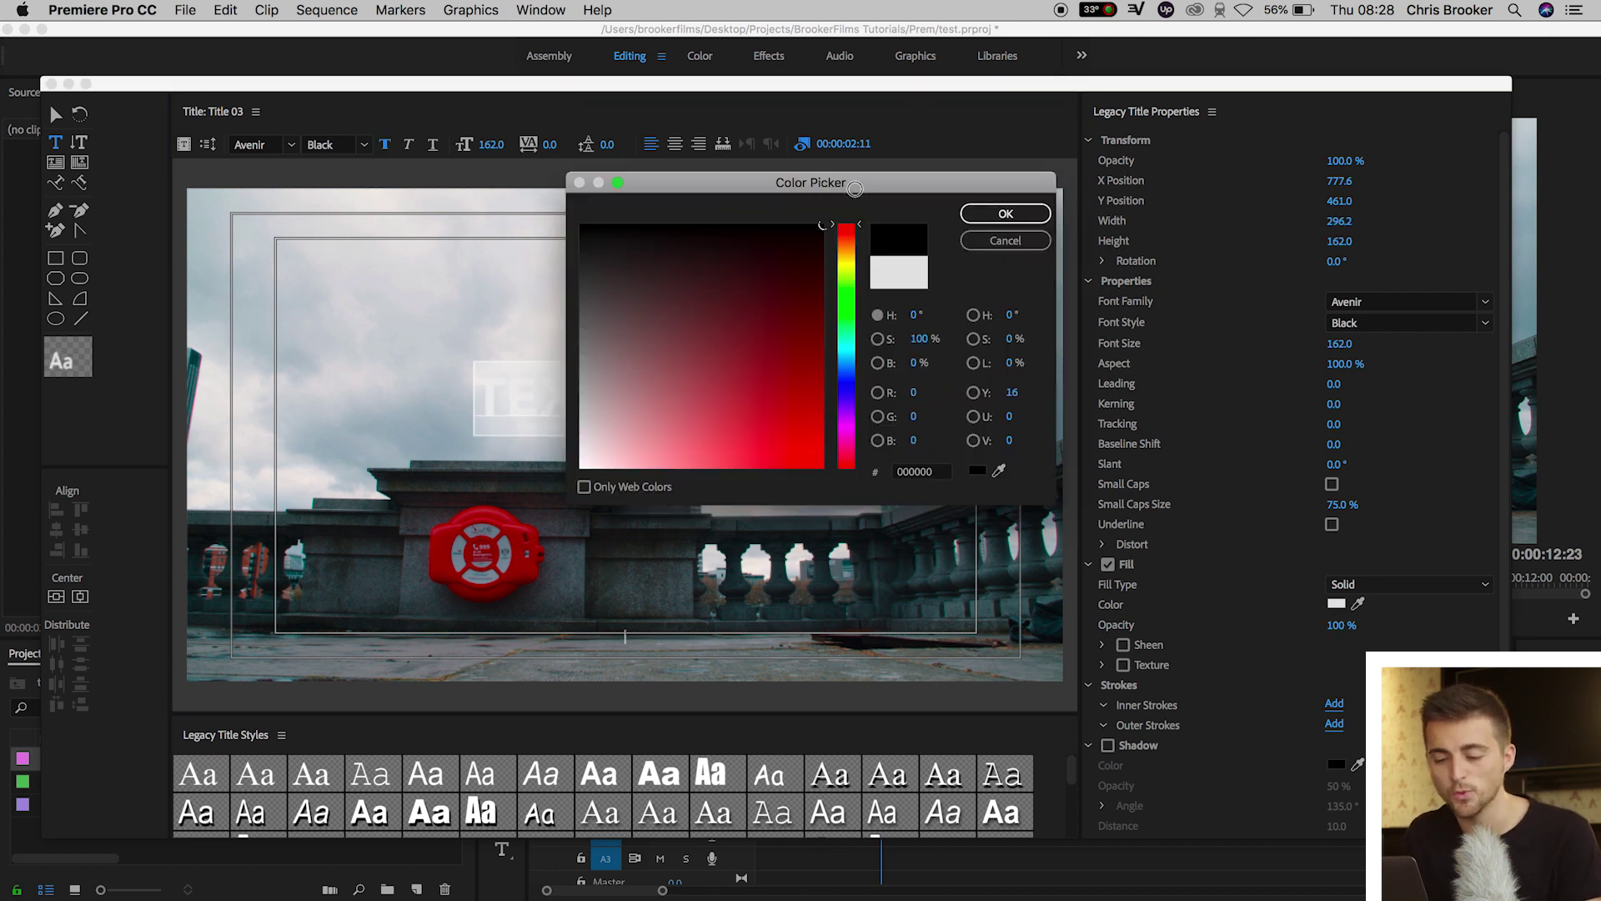
{"action": "left_click", "coordinate": [1006, 213]}
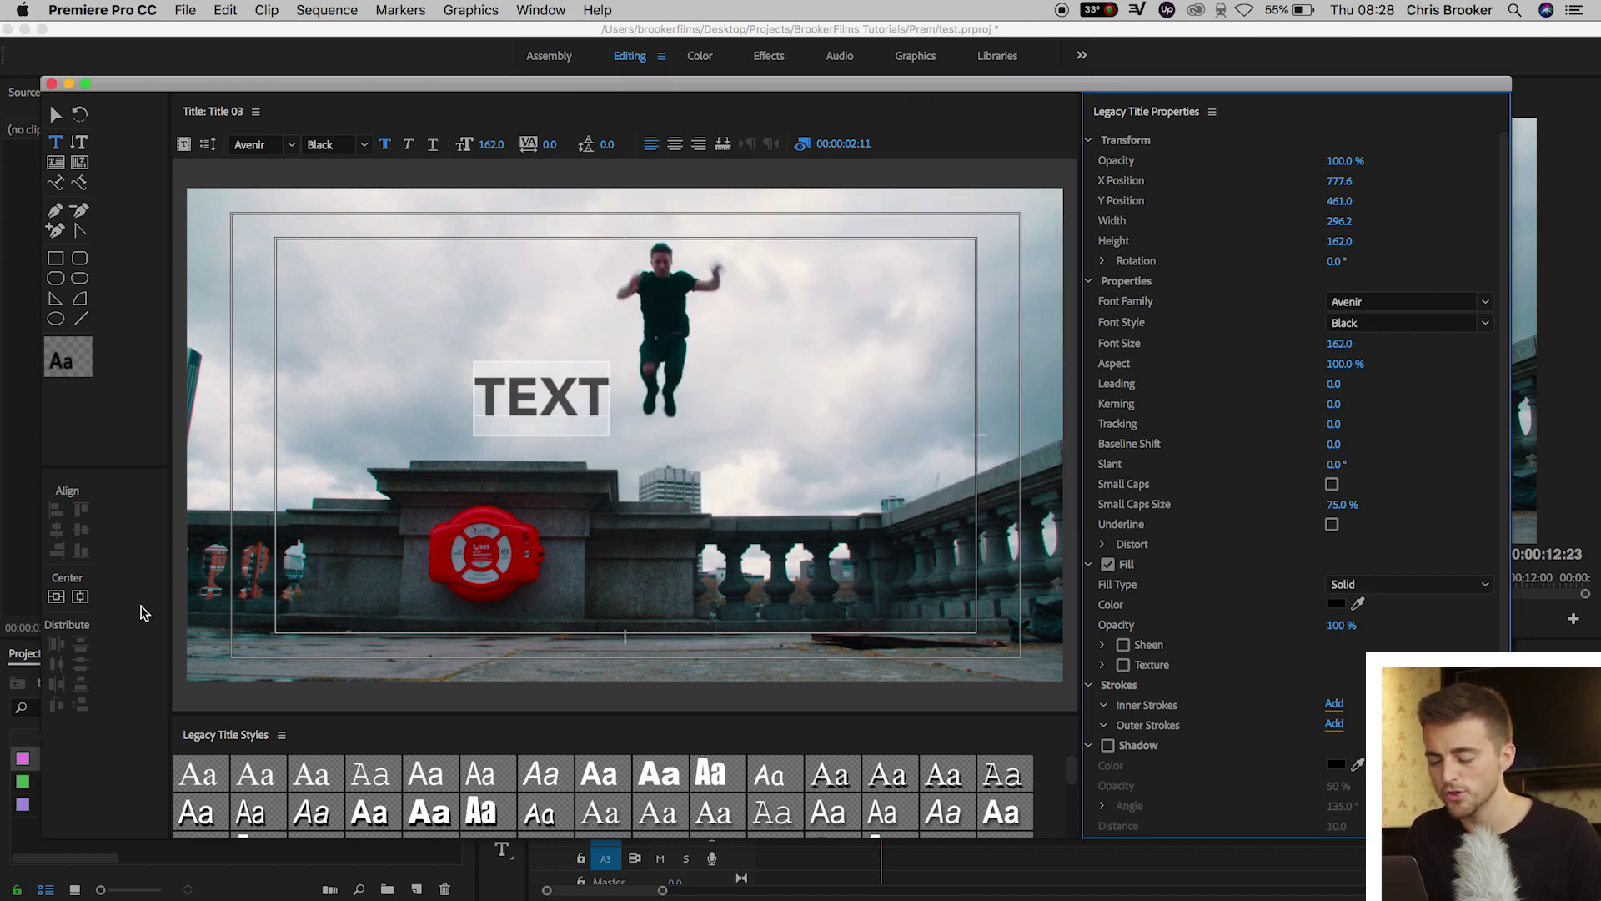
- Centre TEXT on the frame and nudge it down just below the jumper
{"action": "left_click", "coordinate": [80, 596]}
{"action": "left_click", "coordinate": [56, 596]}
{"action": "left_click", "coordinate": [57, 116]}
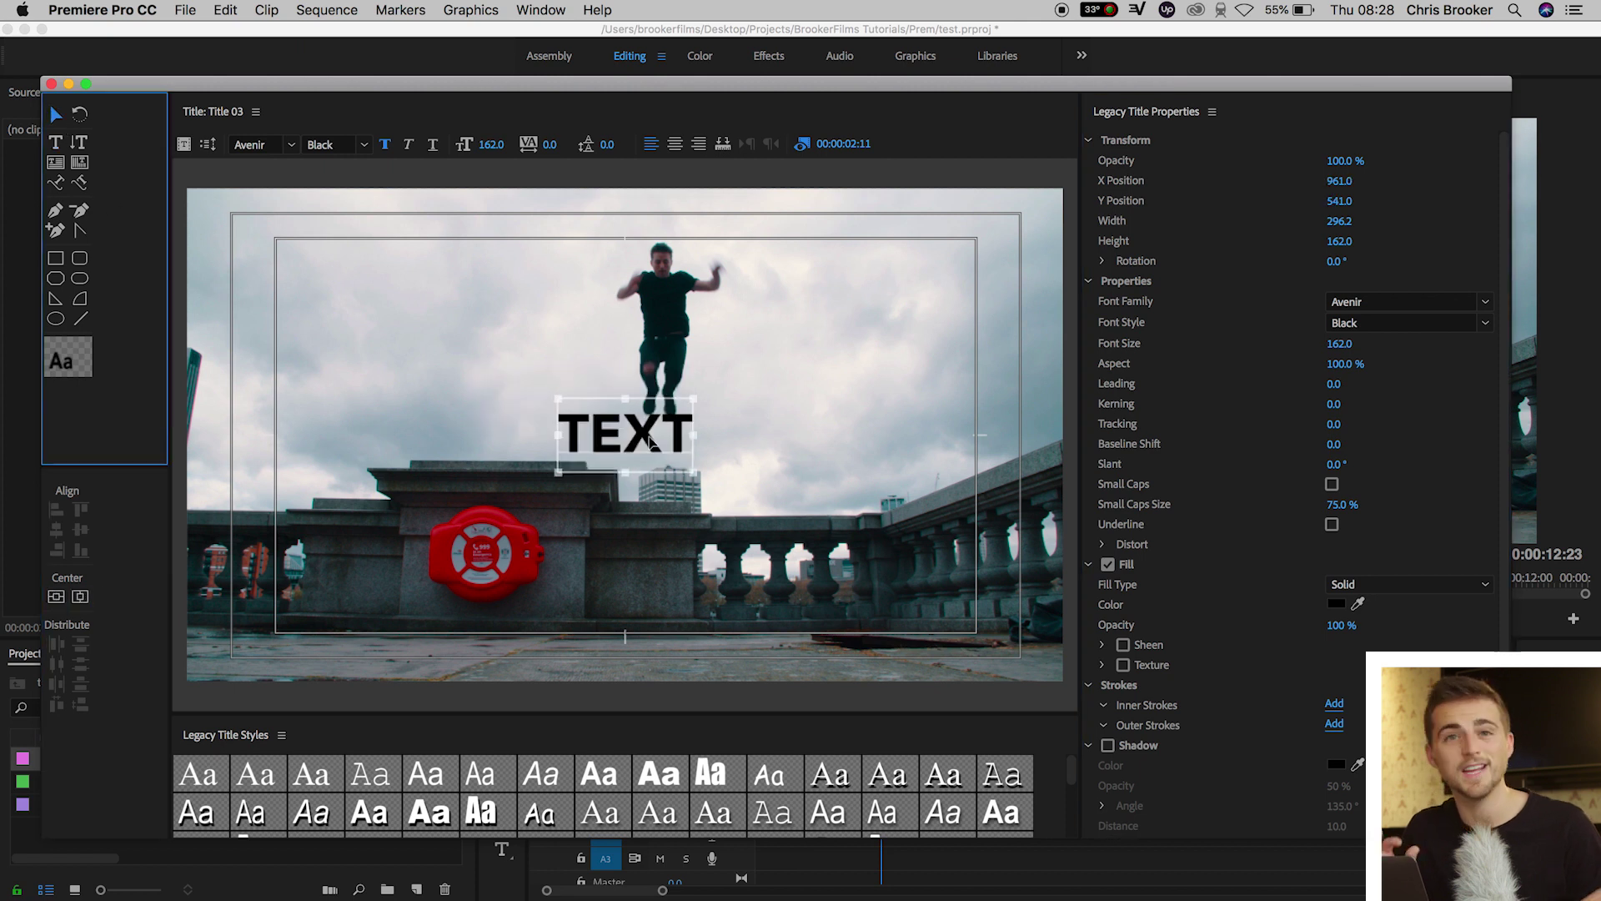
{"action": "left_click_drag", "start_coordinate": [652, 442], "coordinate": [681, 457]}
{"action": "left_click", "coordinate": [807, 450]}
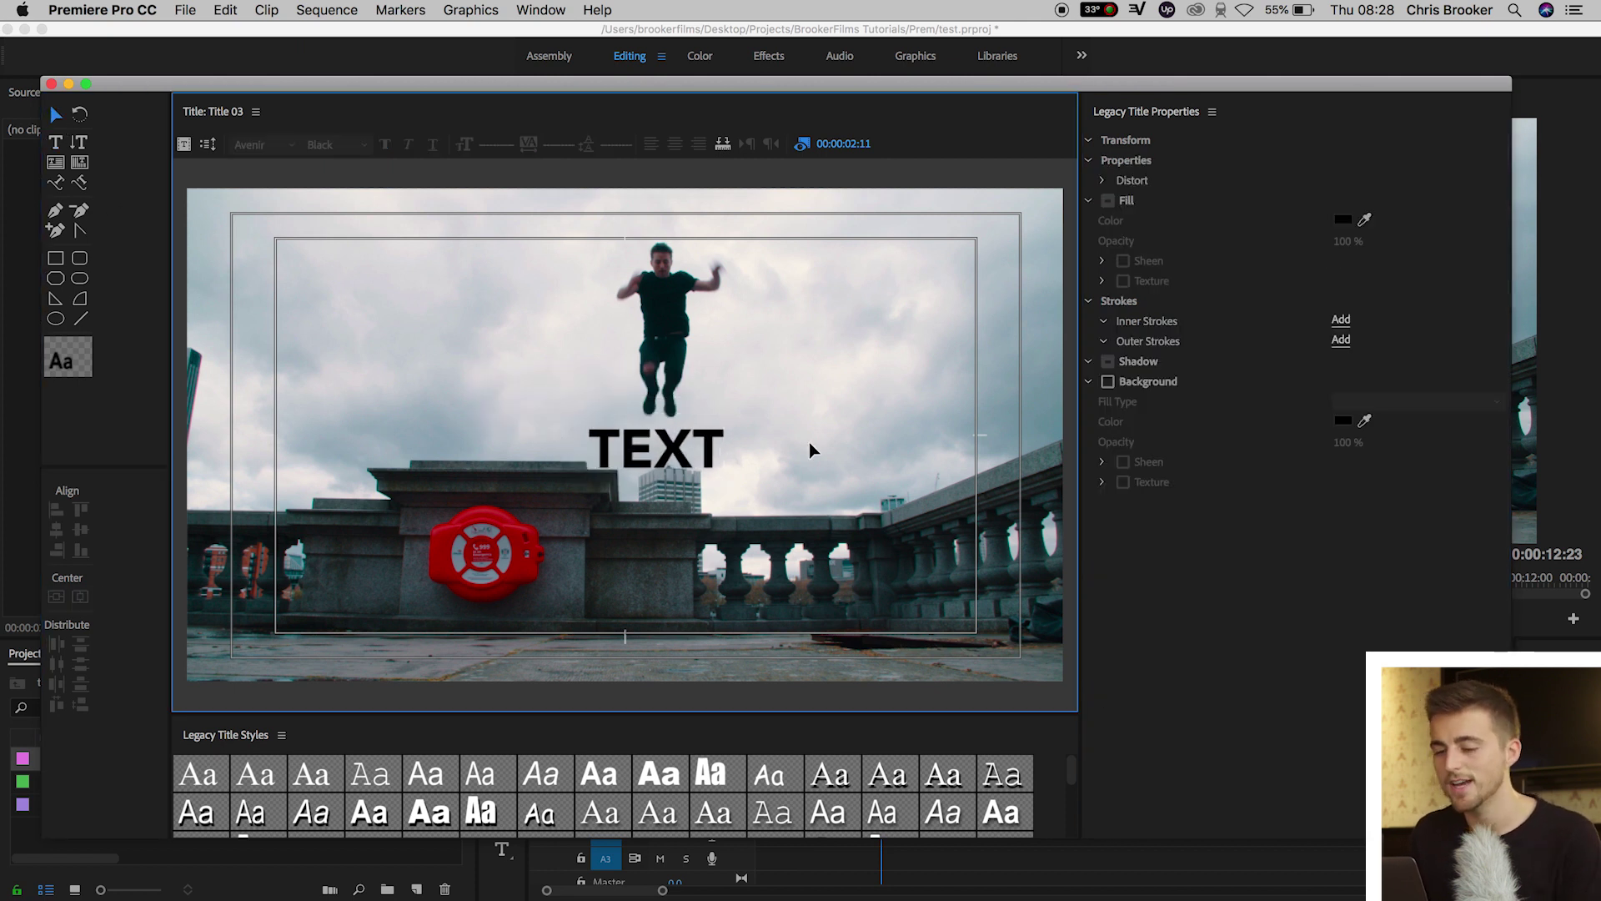
- Put Title 03 on V2 at the sequence start and extend it to the footage's end
{"action": "left_click", "coordinate": [50, 85]}
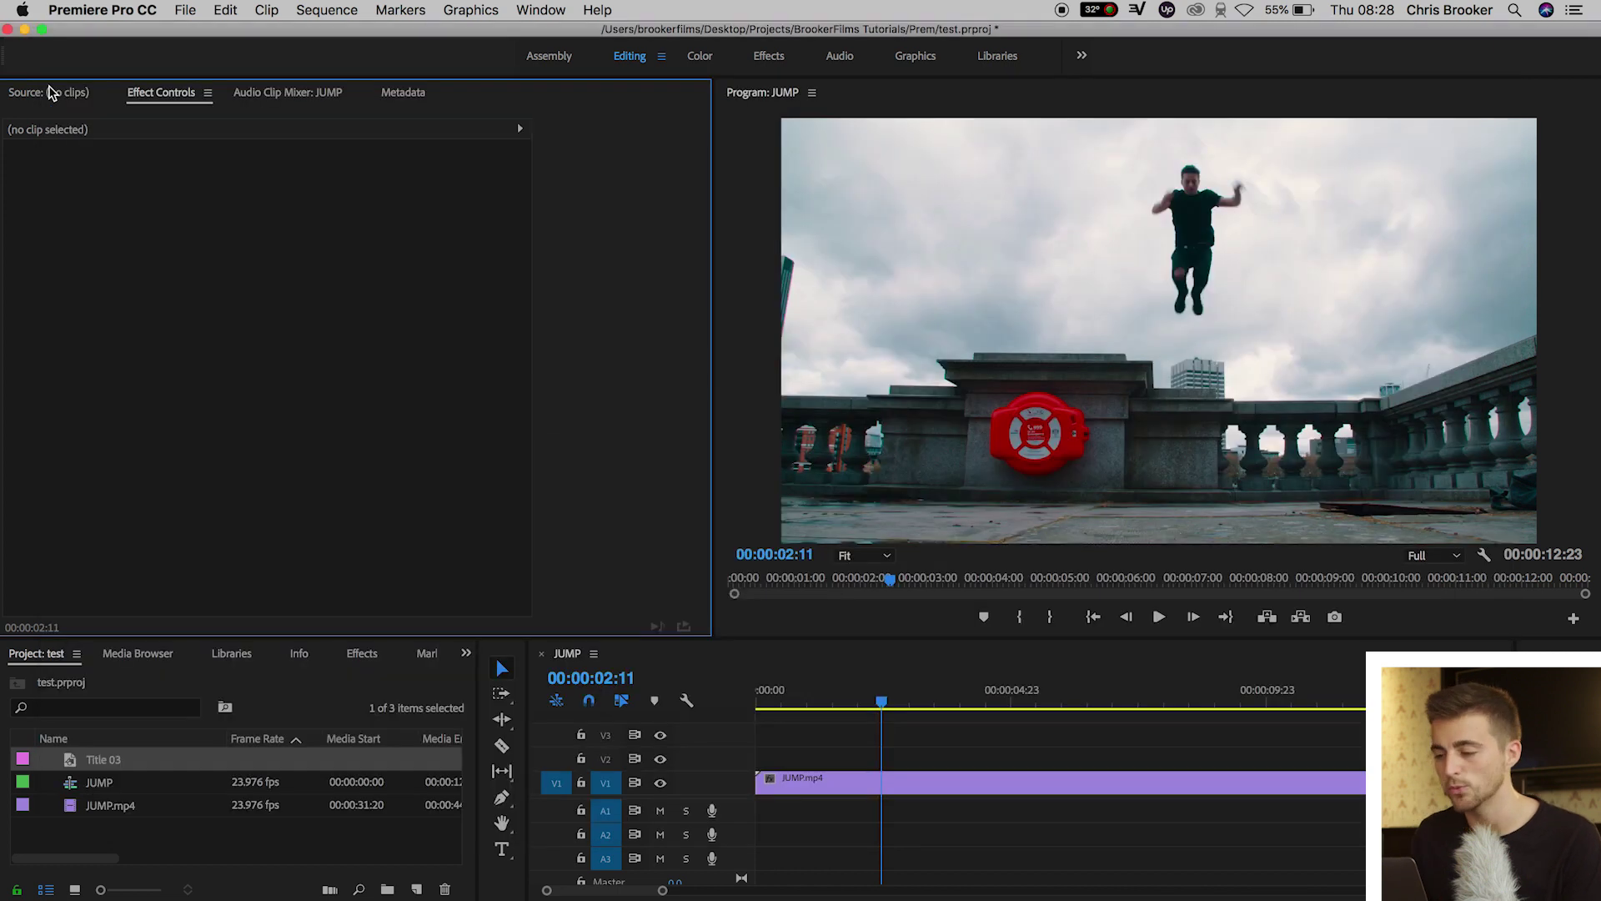
{"action": "left_click_drag", "start_coordinate": [90, 767], "coordinate": [743, 758]}
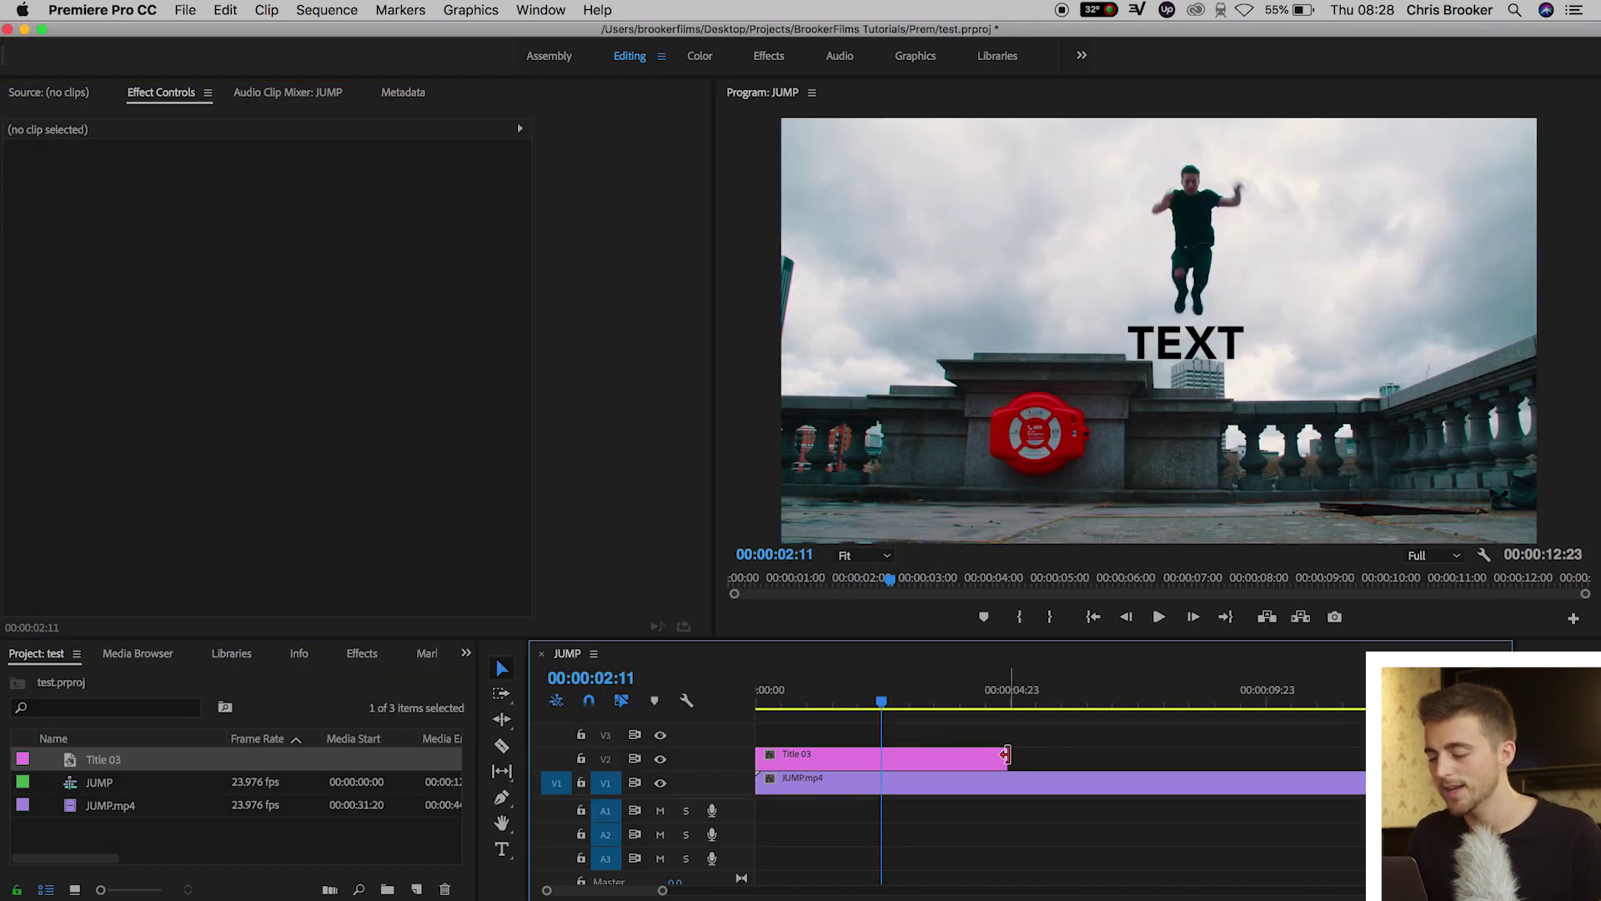
{"action": "left_click_drag", "start_coordinate": [1004, 753], "coordinate": [1422, 758]}
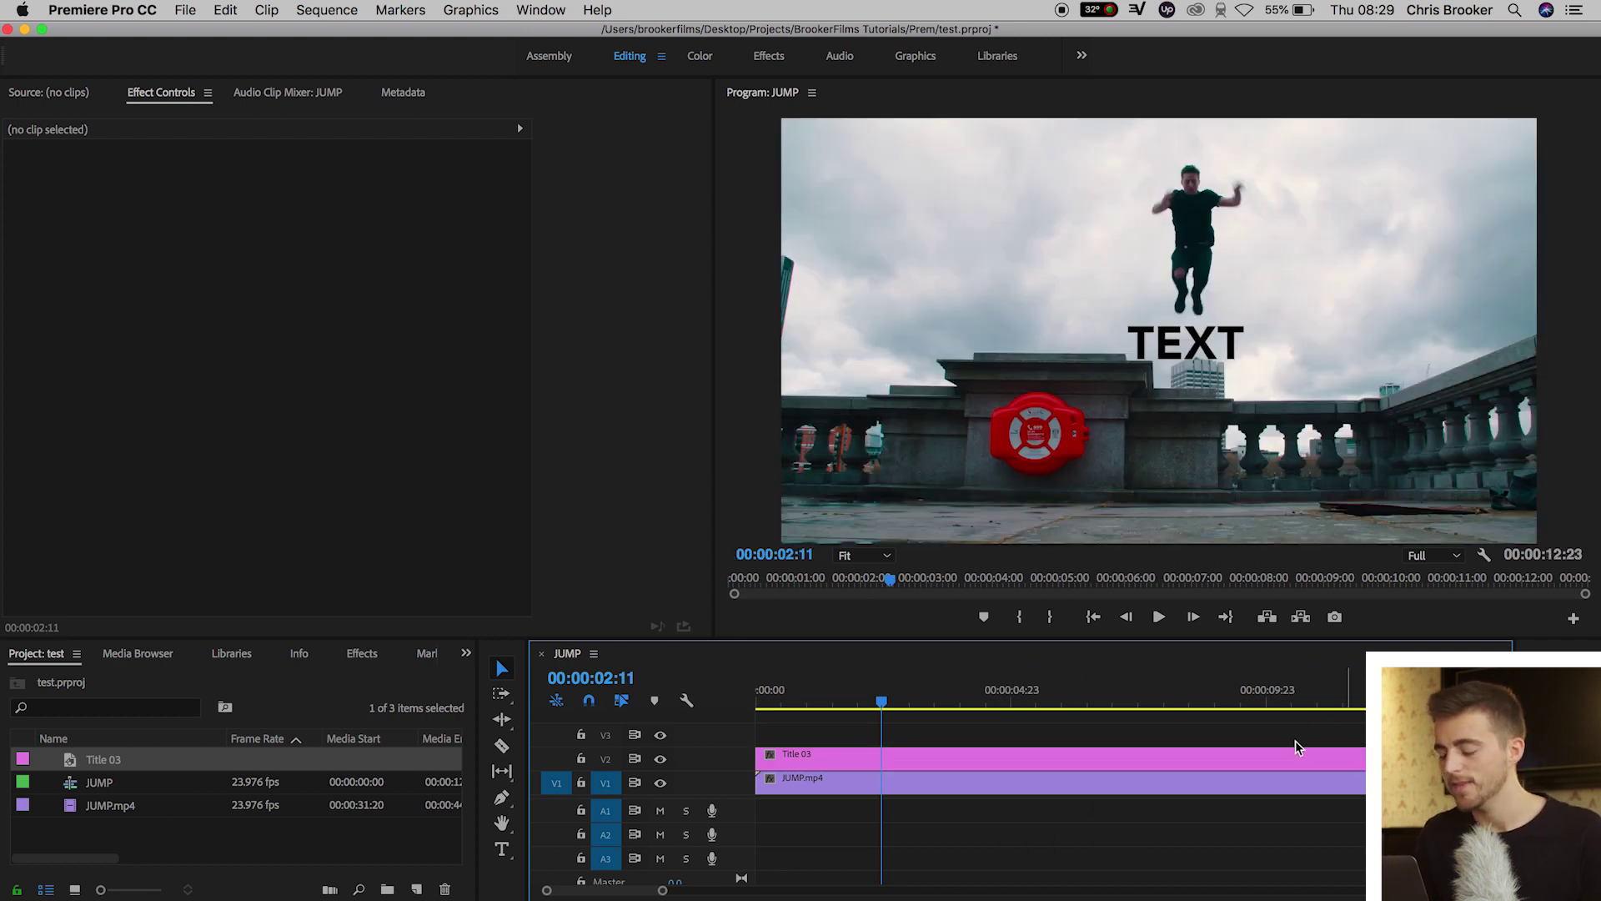
- Play the jump and step frames to find where the jumper overlaps TEXT
{"action": "left_click_drag", "start_coordinate": [1001, 696], "coordinate": [792, 694]}
{"action": "key", "text": "space"}
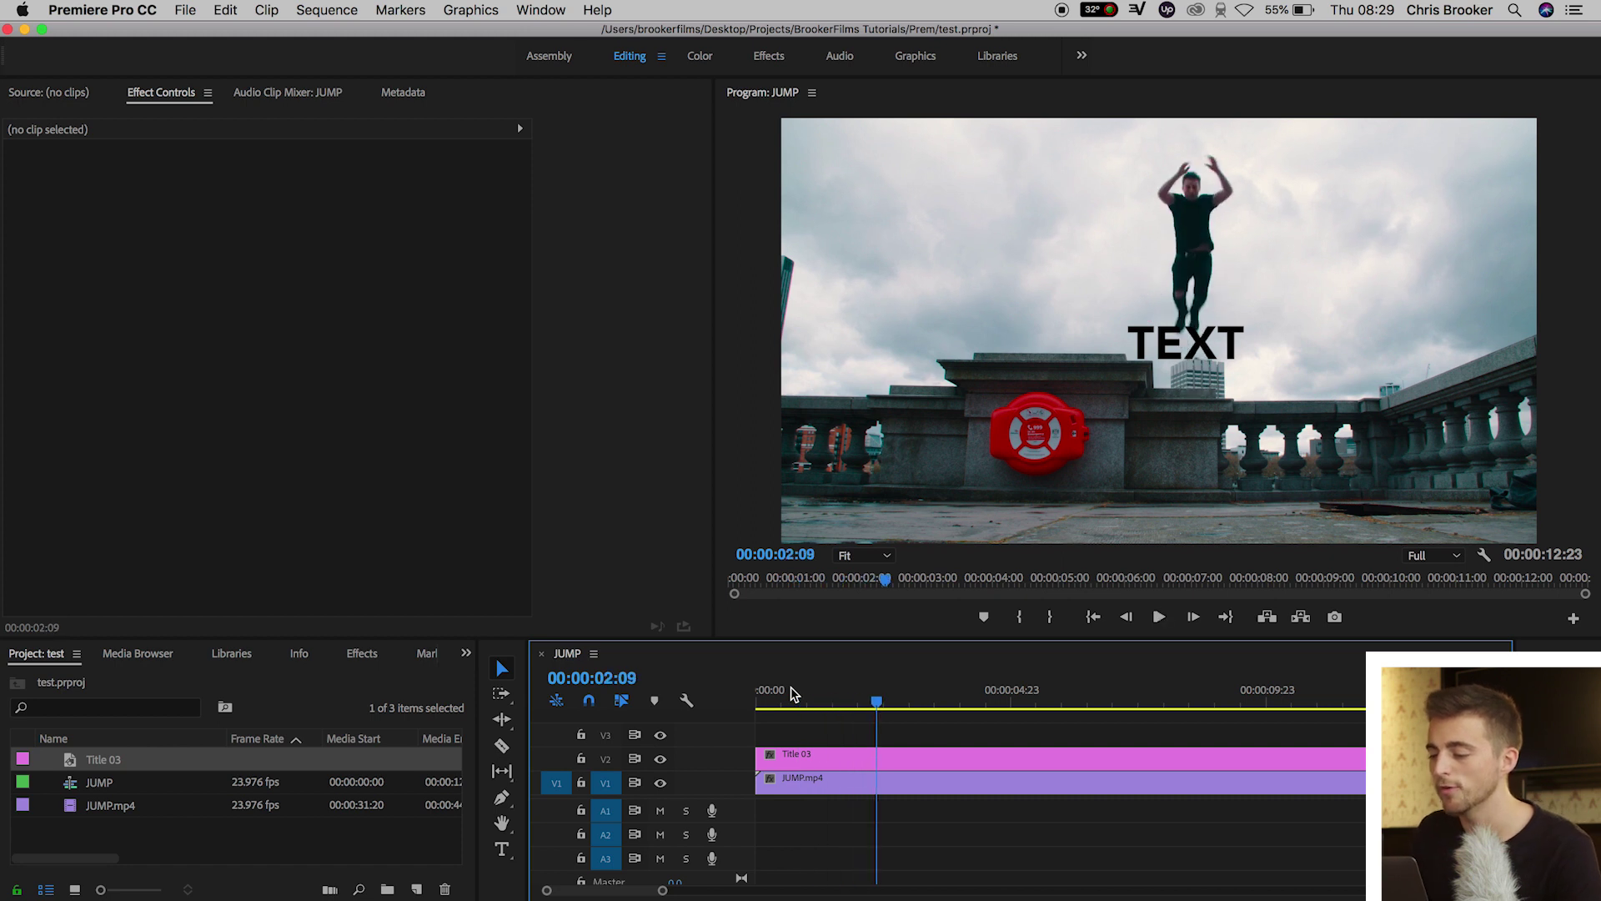
{"action": "key", "text": "space"}
{"action": "key", "text": "Right"}
{"action": "key", "text": "Right"}
{"action": "key", "text": "Right"}
{"action": "key", "text": "Right"}
{"action": "key", "text": "Right"}
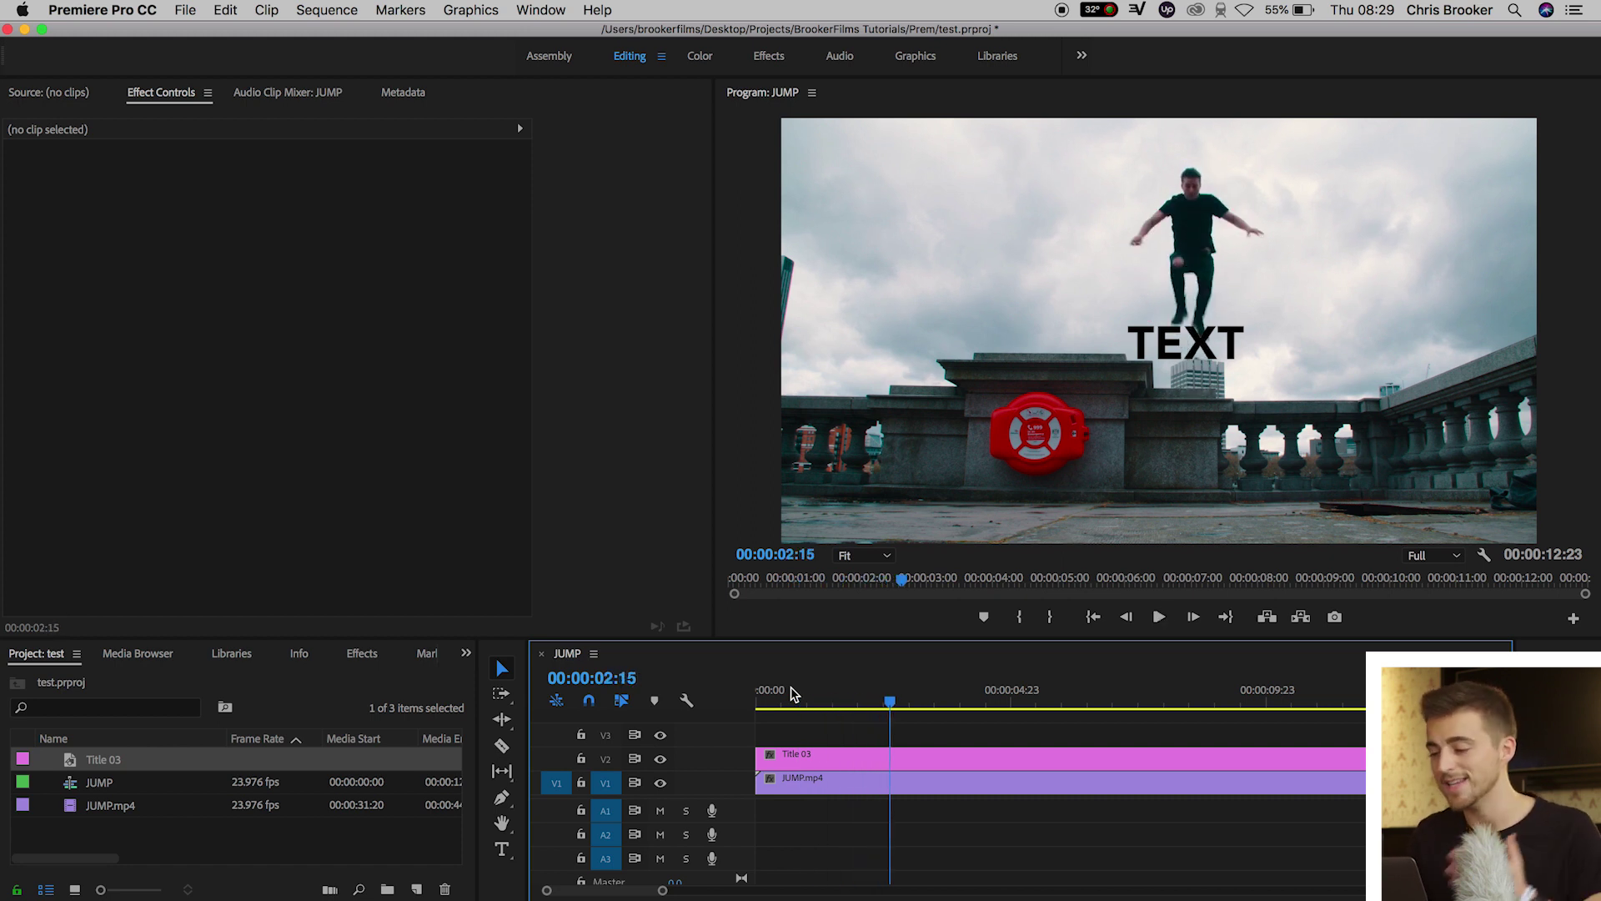
{"action": "key", "text": "Right"}
{"action": "key", "text": "Right"}
{"action": "key", "text": "Right"}
{"action": "key", "text": "Right"}
{"action": "key", "text": "Right"}
{"action": "key", "text": "Right"}
{"action": "key", "text": "Right"}
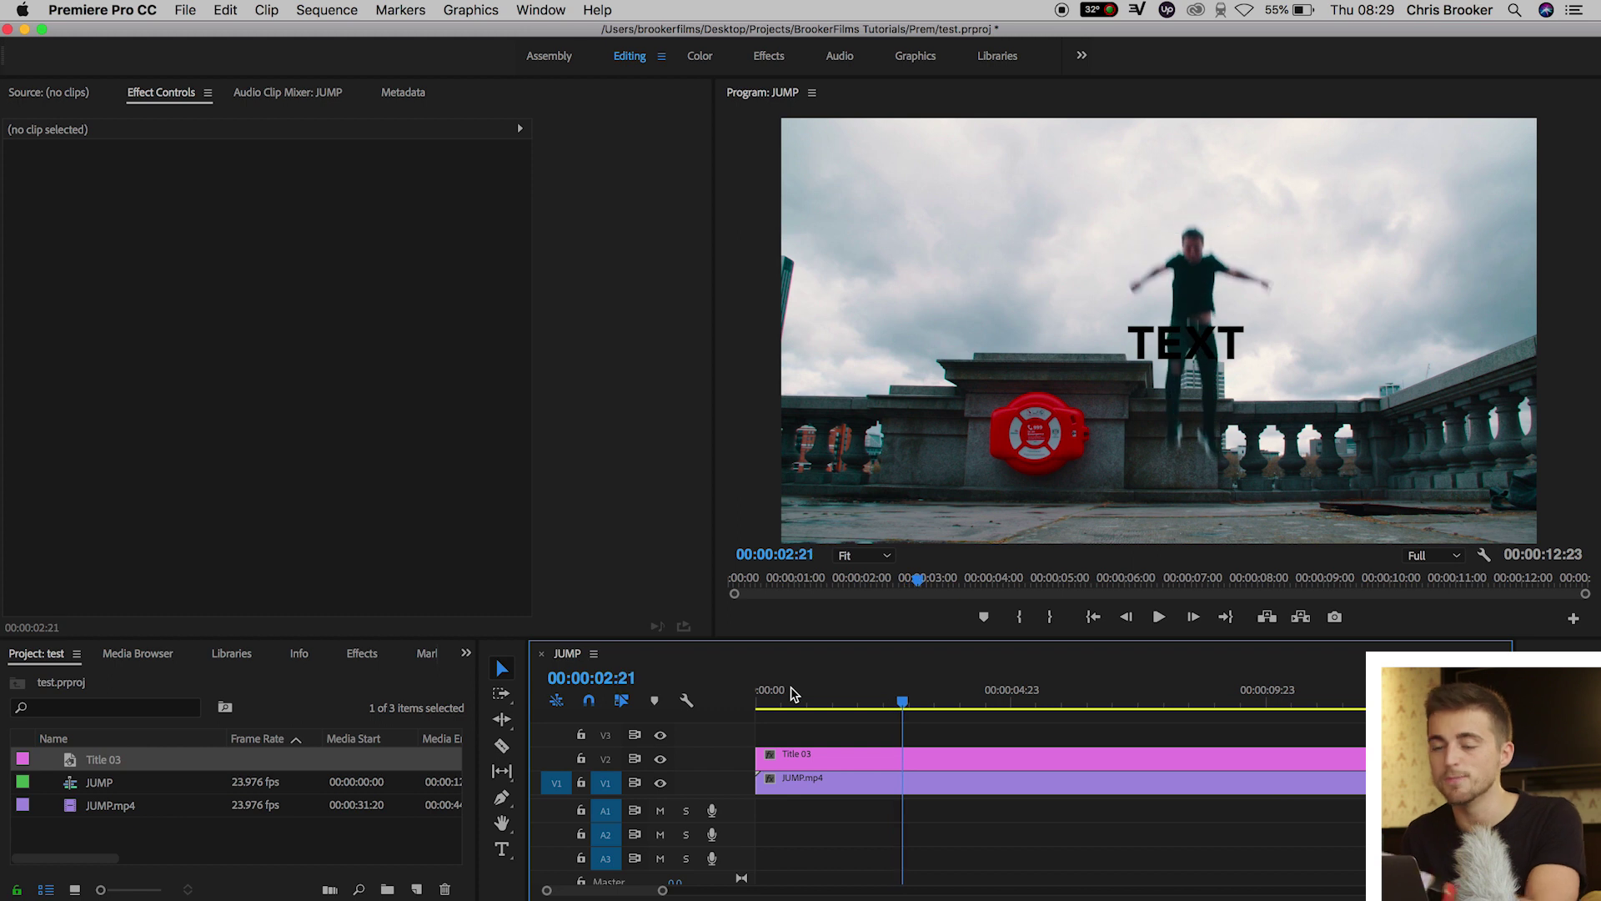
{"action": "key", "text": "Left"}
{"action": "key", "text": "Left"}
{"action": "key", "text": "Left"}
{"action": "key", "text": "Left"}
{"action": "key", "text": "Left"}
{"action": "key", "text": "Left"}
{"action": "key", "text": "Left"}
{"action": "key", "text": "Left"}
{"action": "key", "text": "Left"}
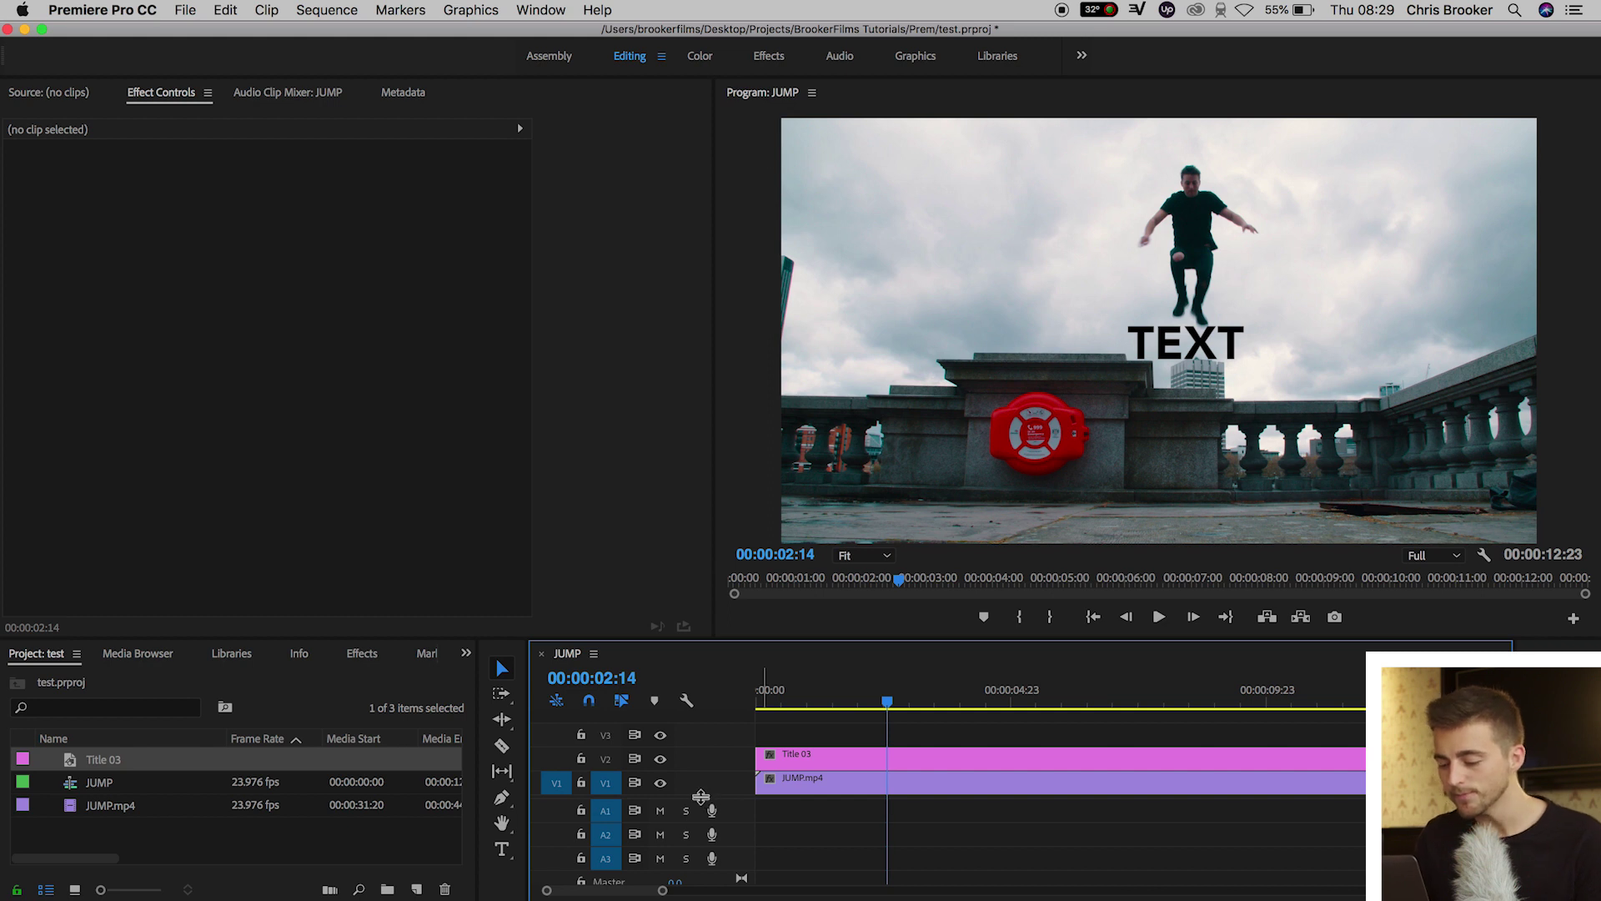
{"action": "left_click_drag", "start_coordinate": [701, 797], "coordinate": [698, 820]}
- Copy JUMP.mp4 from V1 onto V3 above the title and hide V3's output
{"action": "left_click", "coordinate": [841, 807]}
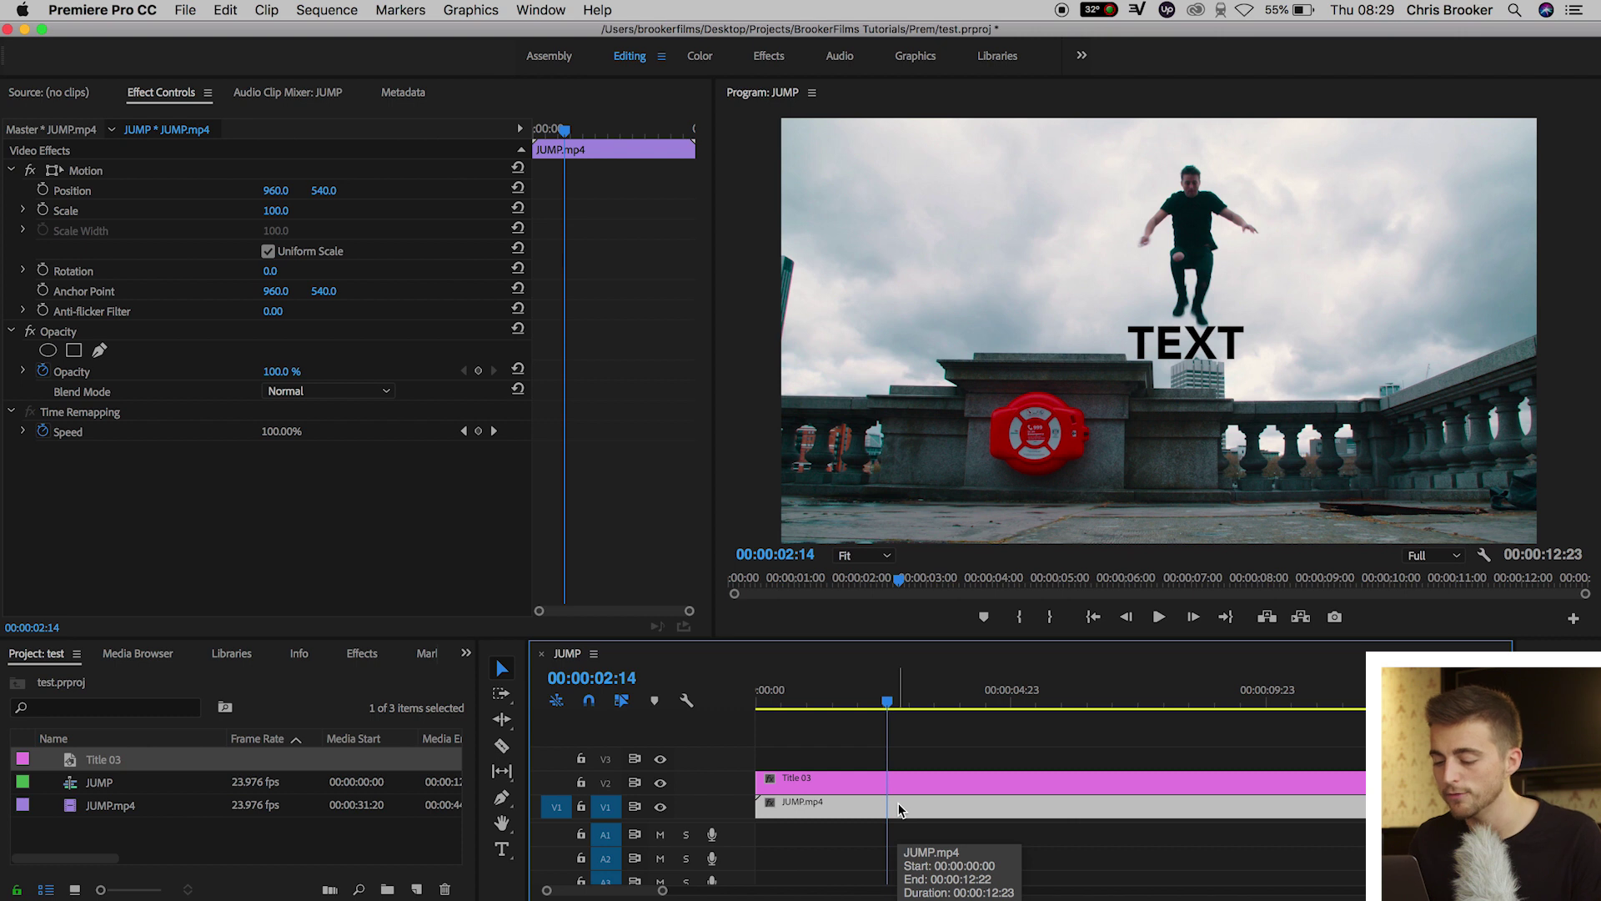
{"action": "left_click_drag", "start_coordinate": [898, 808], "coordinate": [893, 759]}
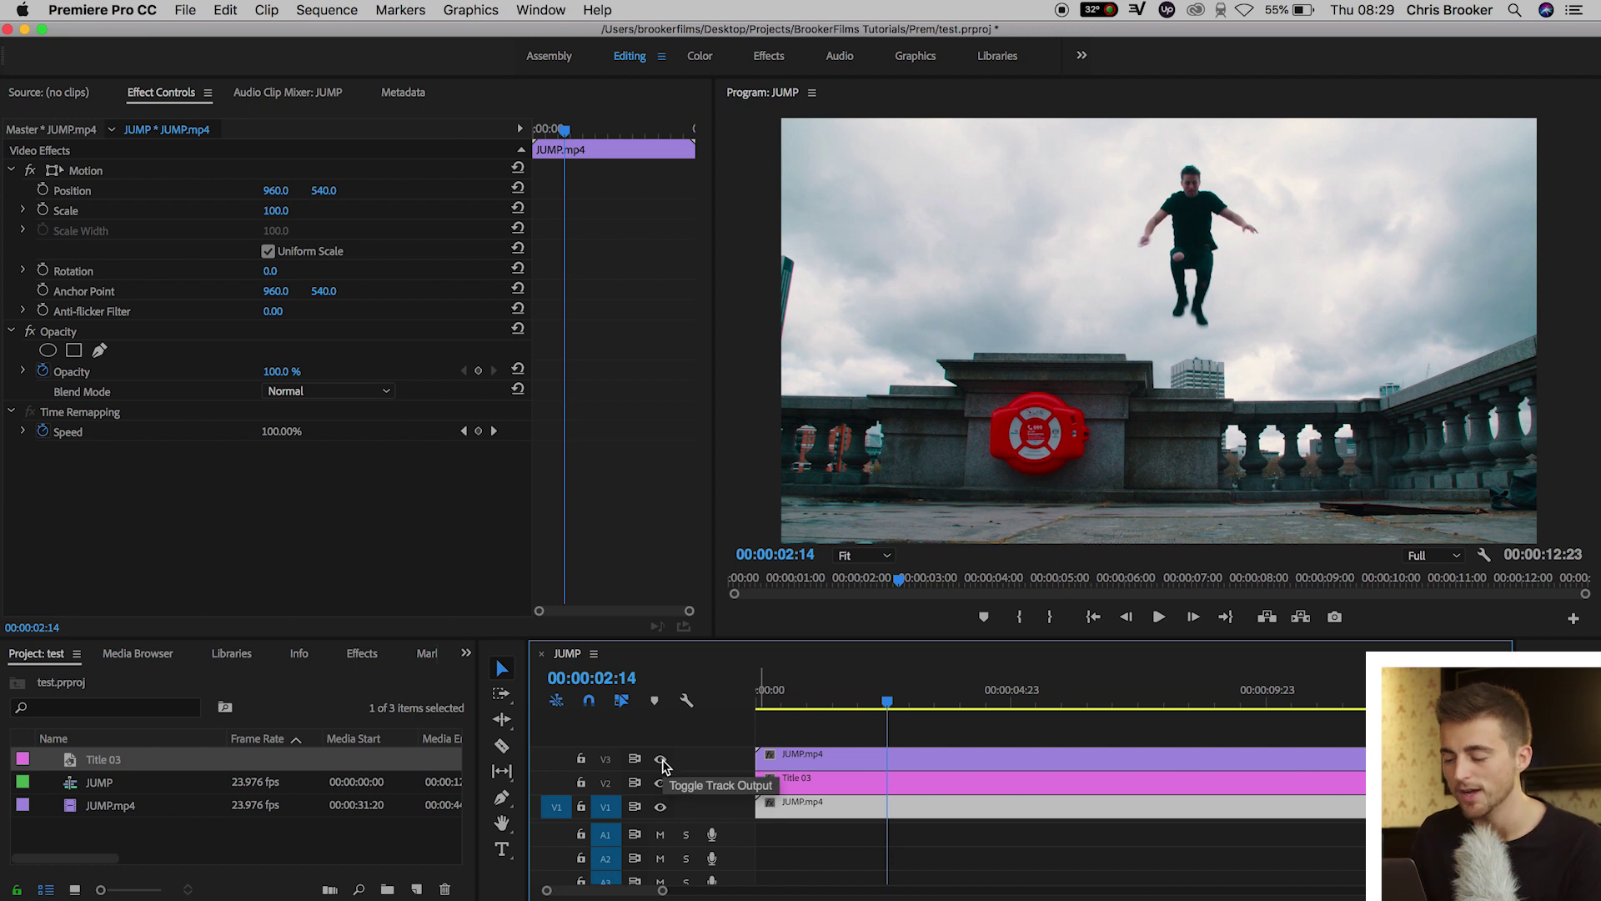
{"action": "left_click", "coordinate": [660, 759]}
{"action": "left_click", "coordinate": [887, 758]}
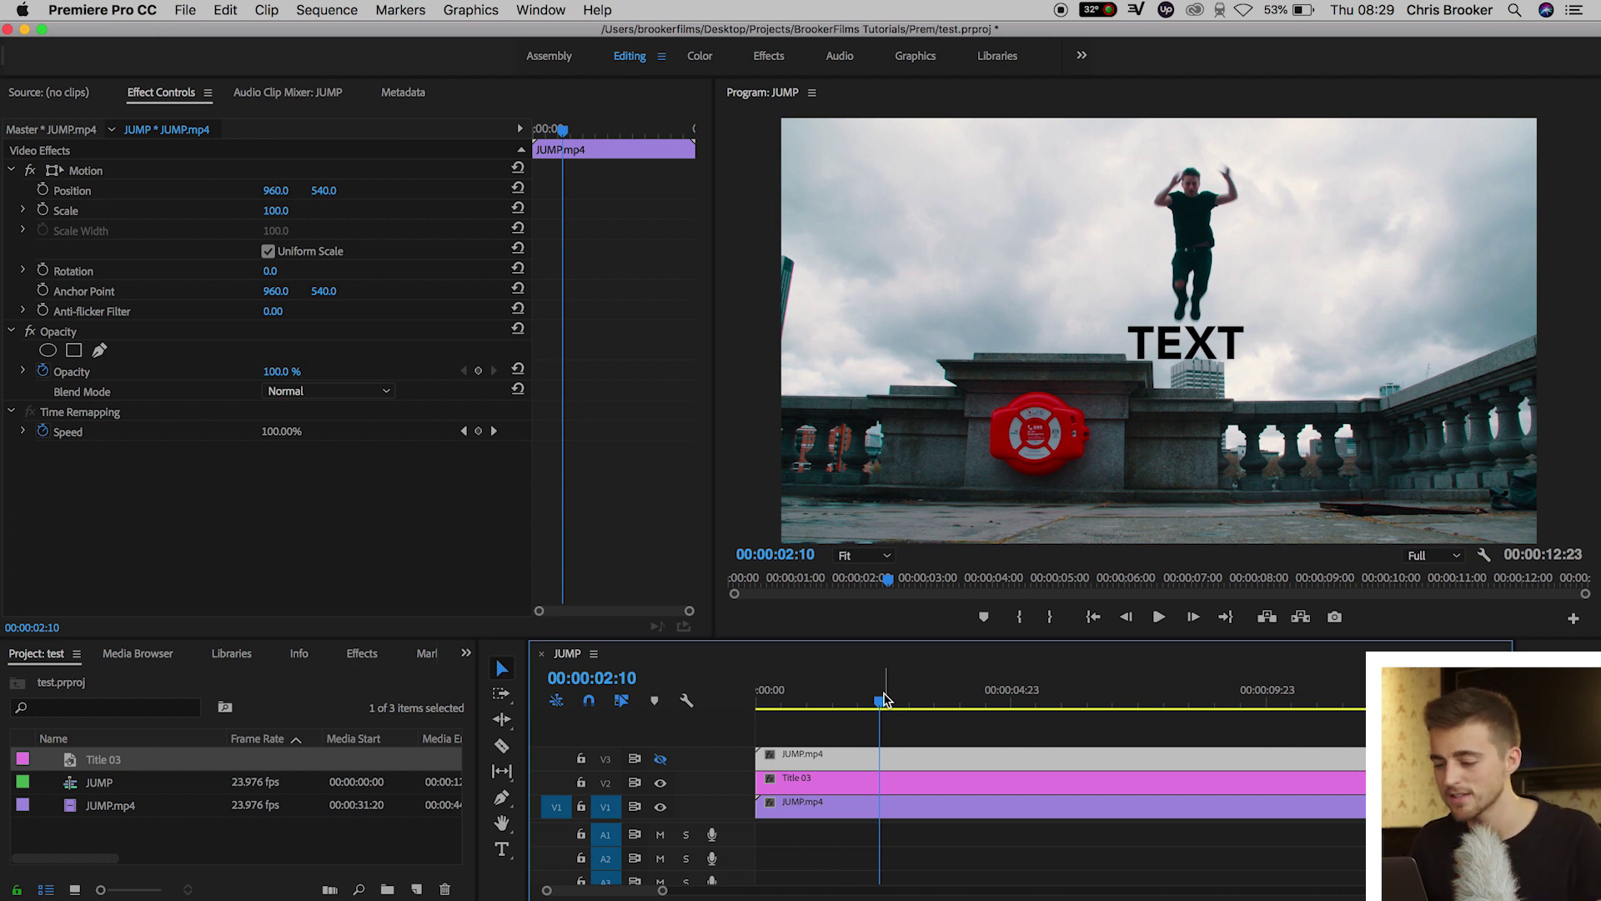
- Split the V3 copy where the jumper reaches TEXT and delete the earlier part
{"action": "left_click_drag", "start_coordinate": [886, 698], "coordinate": [846, 700]}
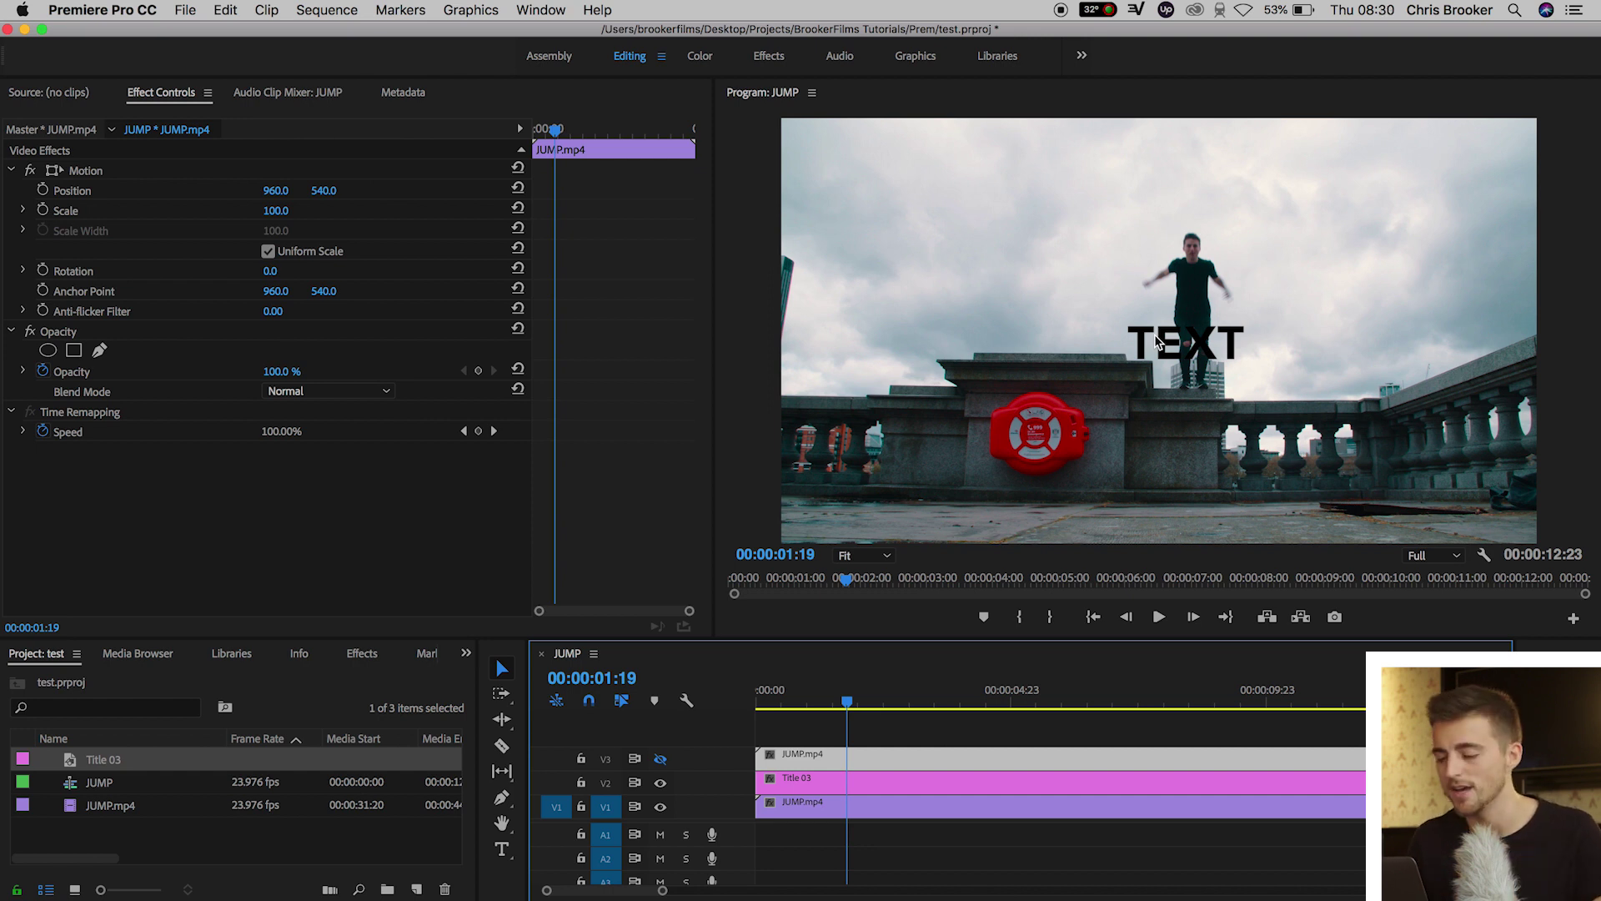
{"action": "left_click_drag", "start_coordinate": [848, 697], "coordinate": [889, 692]}
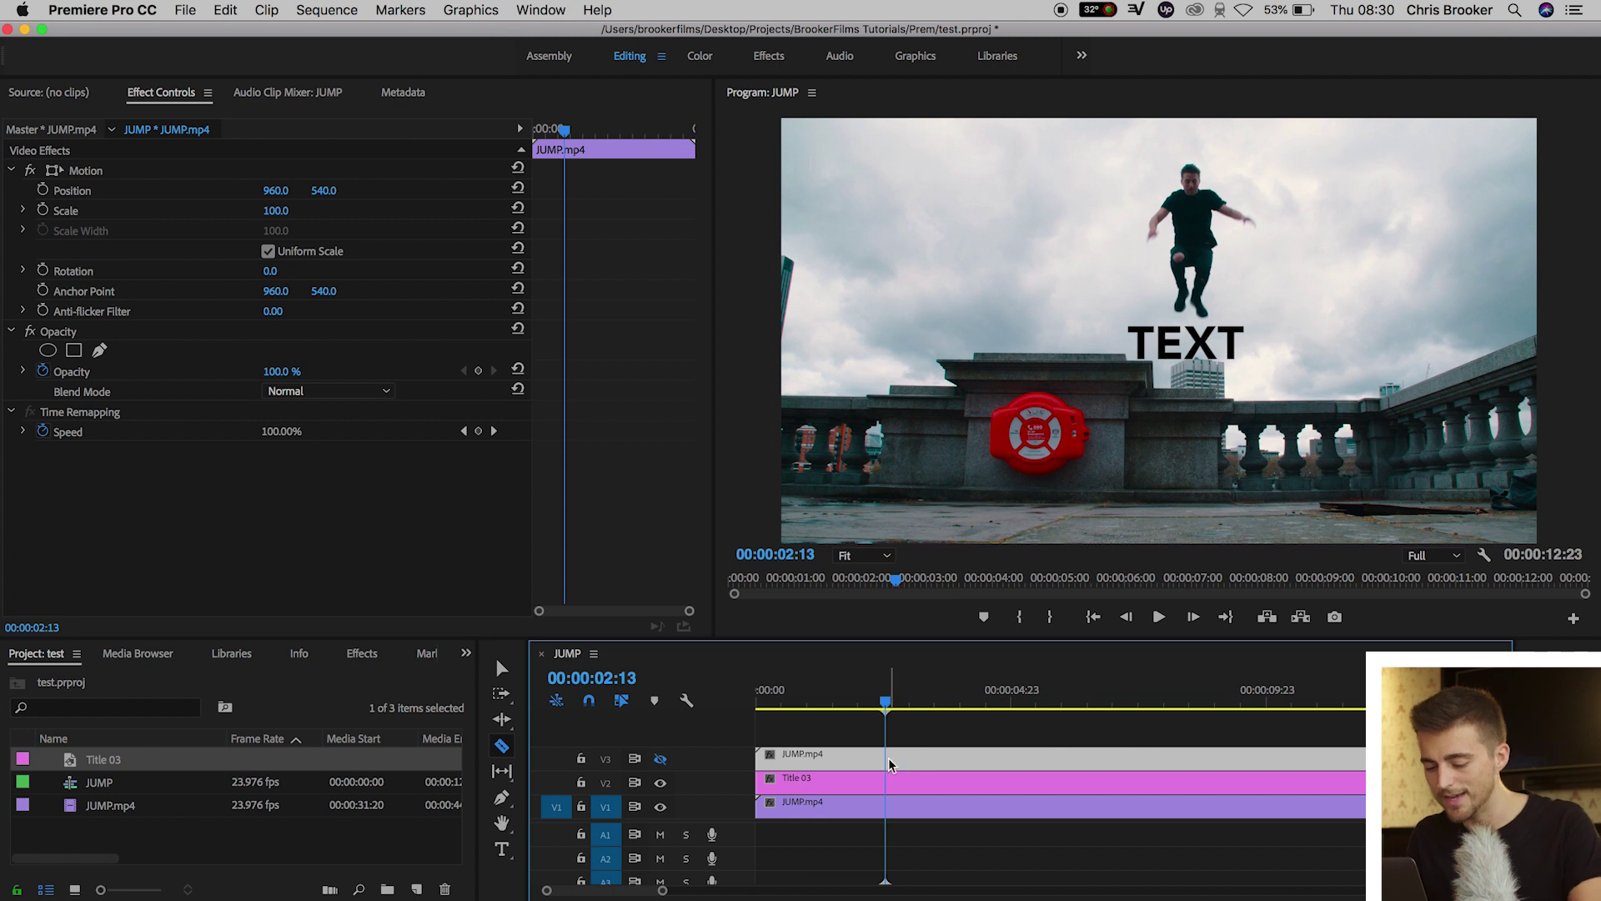
{"action": "key", "text": "super+k"}
{"action": "key", "text": "Delete"}
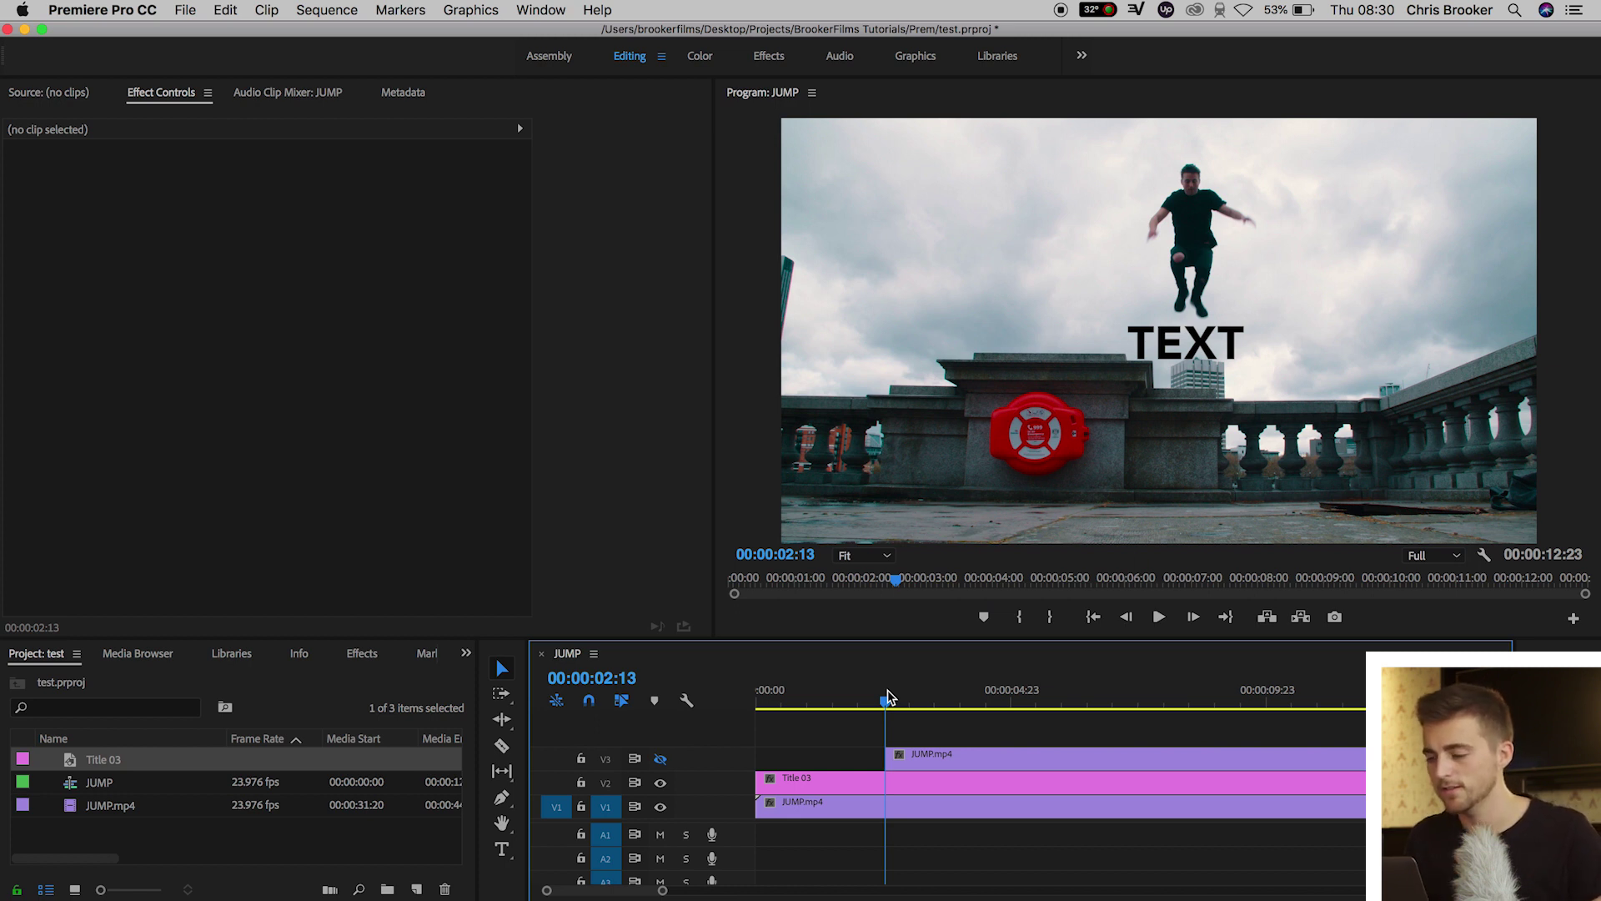
- Razor the V3 clip where the jumper lands and delete the right-hand piece
{"action": "left_click_drag", "start_coordinate": [890, 697], "coordinate": [921, 697]}
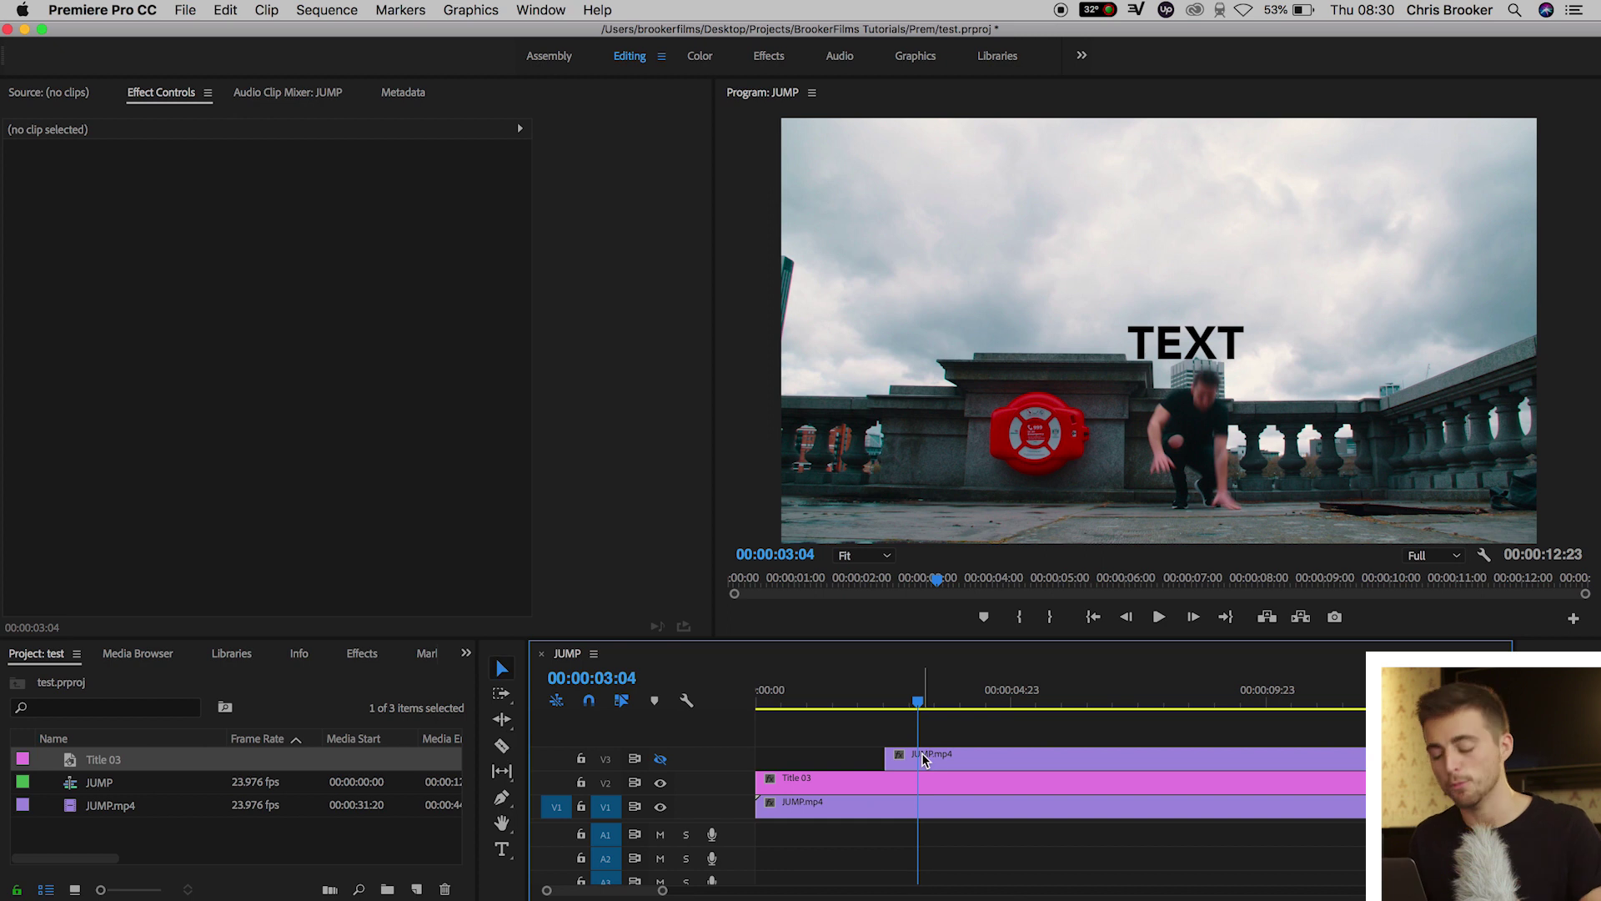
{"action": "key", "text": "c"}
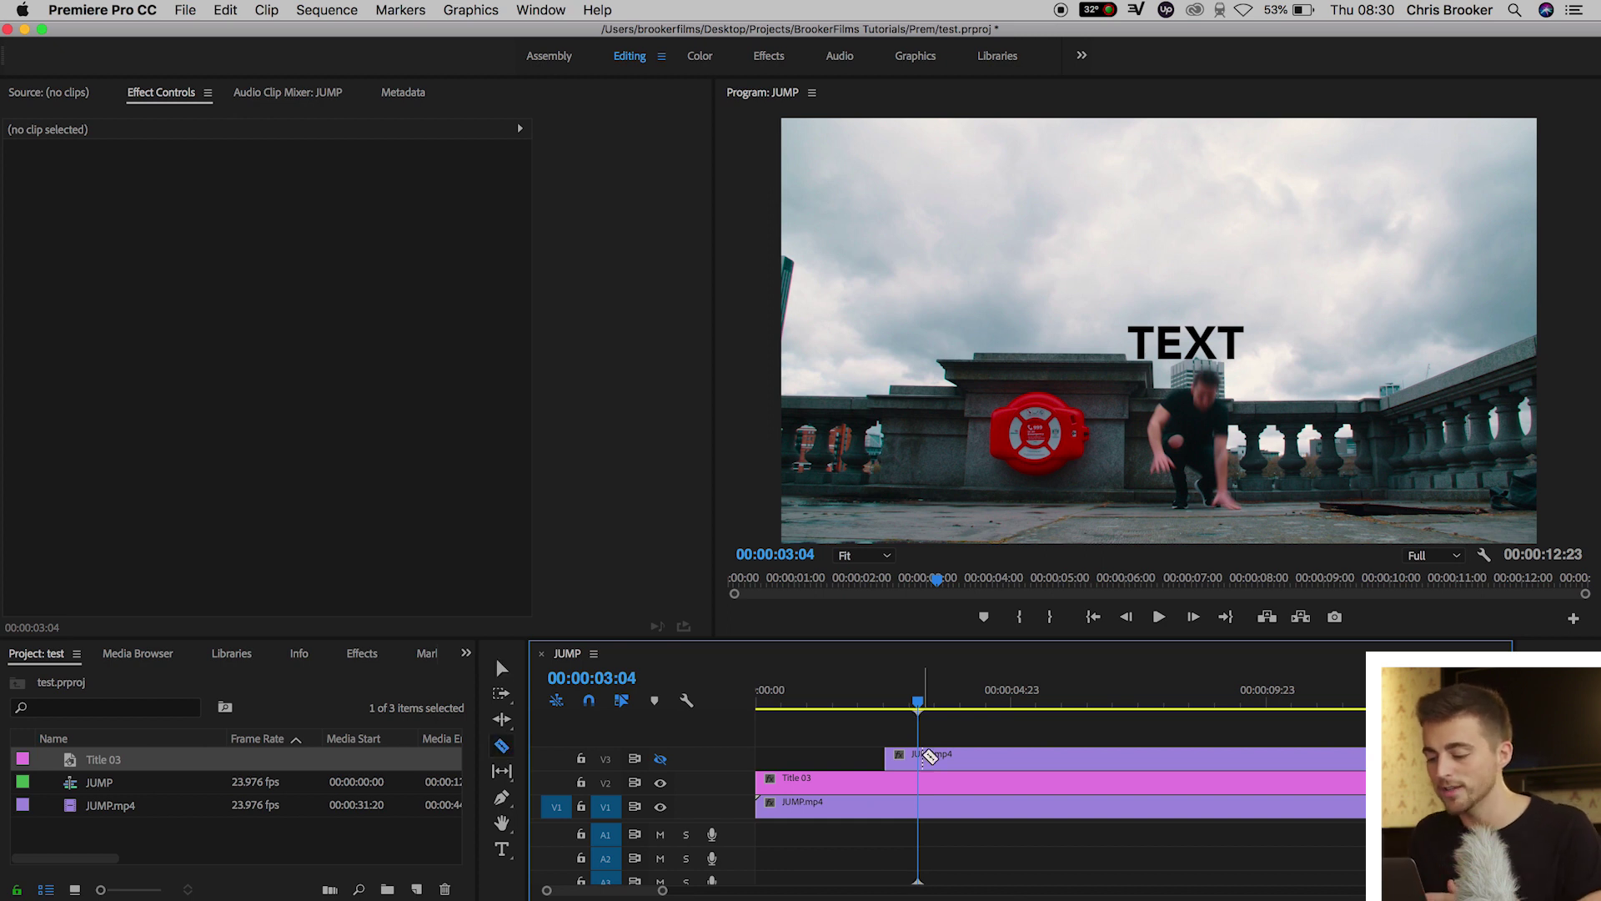
{"action": "left_click", "coordinate": [924, 756]}
{"action": "key", "text": "v"}
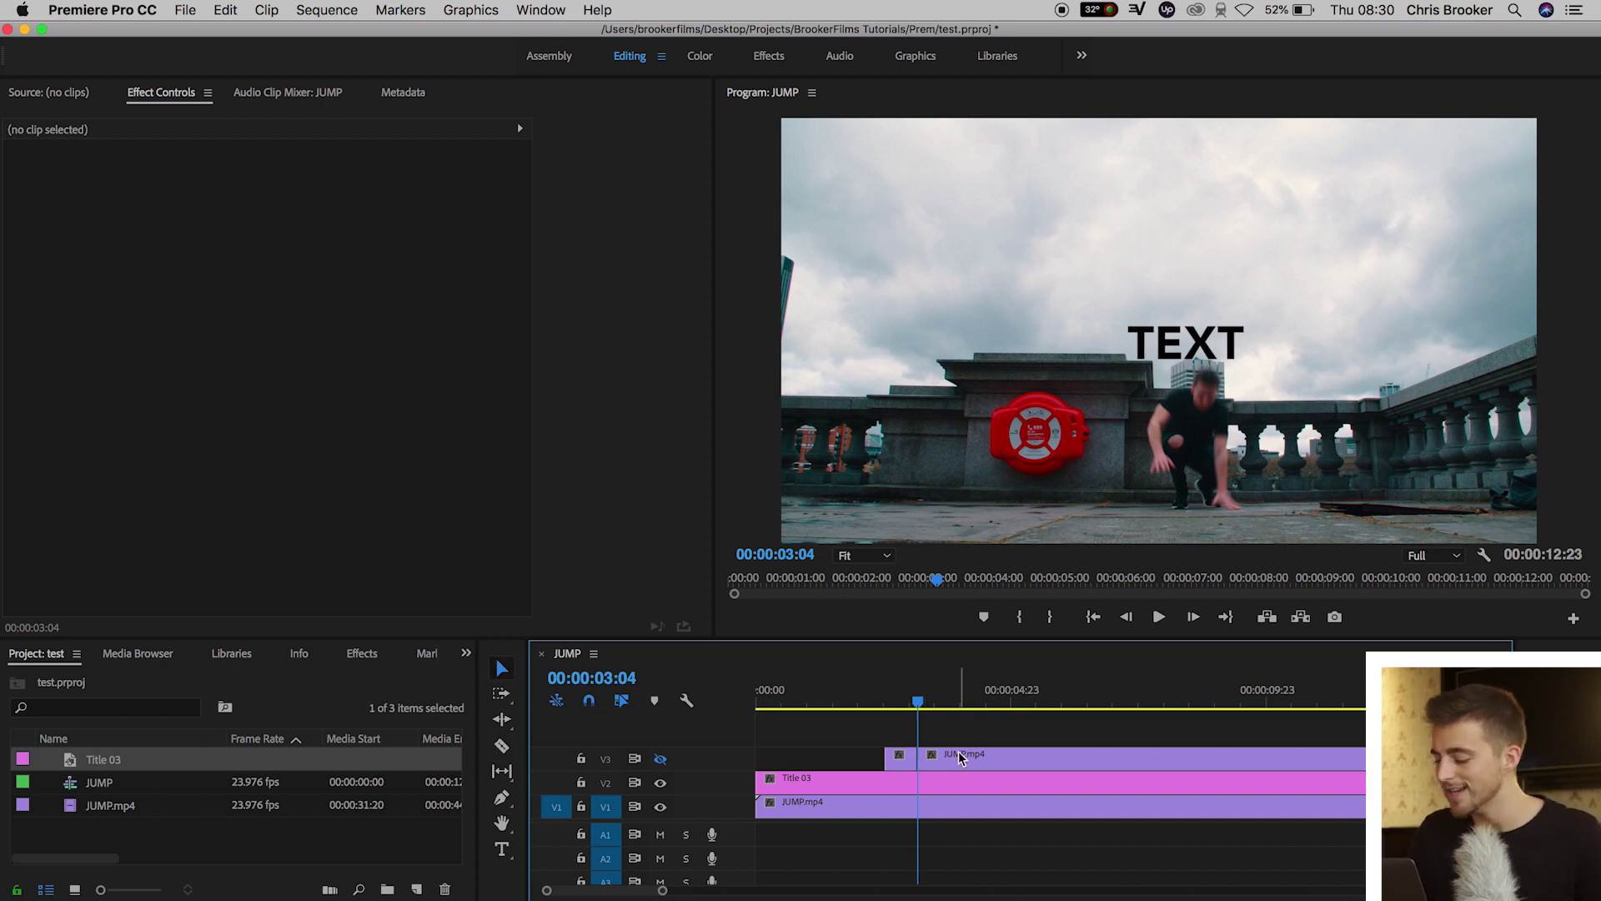
{"action": "left_click", "coordinate": [959, 756]}
{"action": "key", "text": "Delete"}
- Select the short V3 clip and park the playhead at 00:00:02:15
{"action": "key", "text": "="}
{"action": "key", "text": "="}
{"action": "left_click_drag", "start_coordinate": [1109, 697], "coordinate": [1007, 698]}
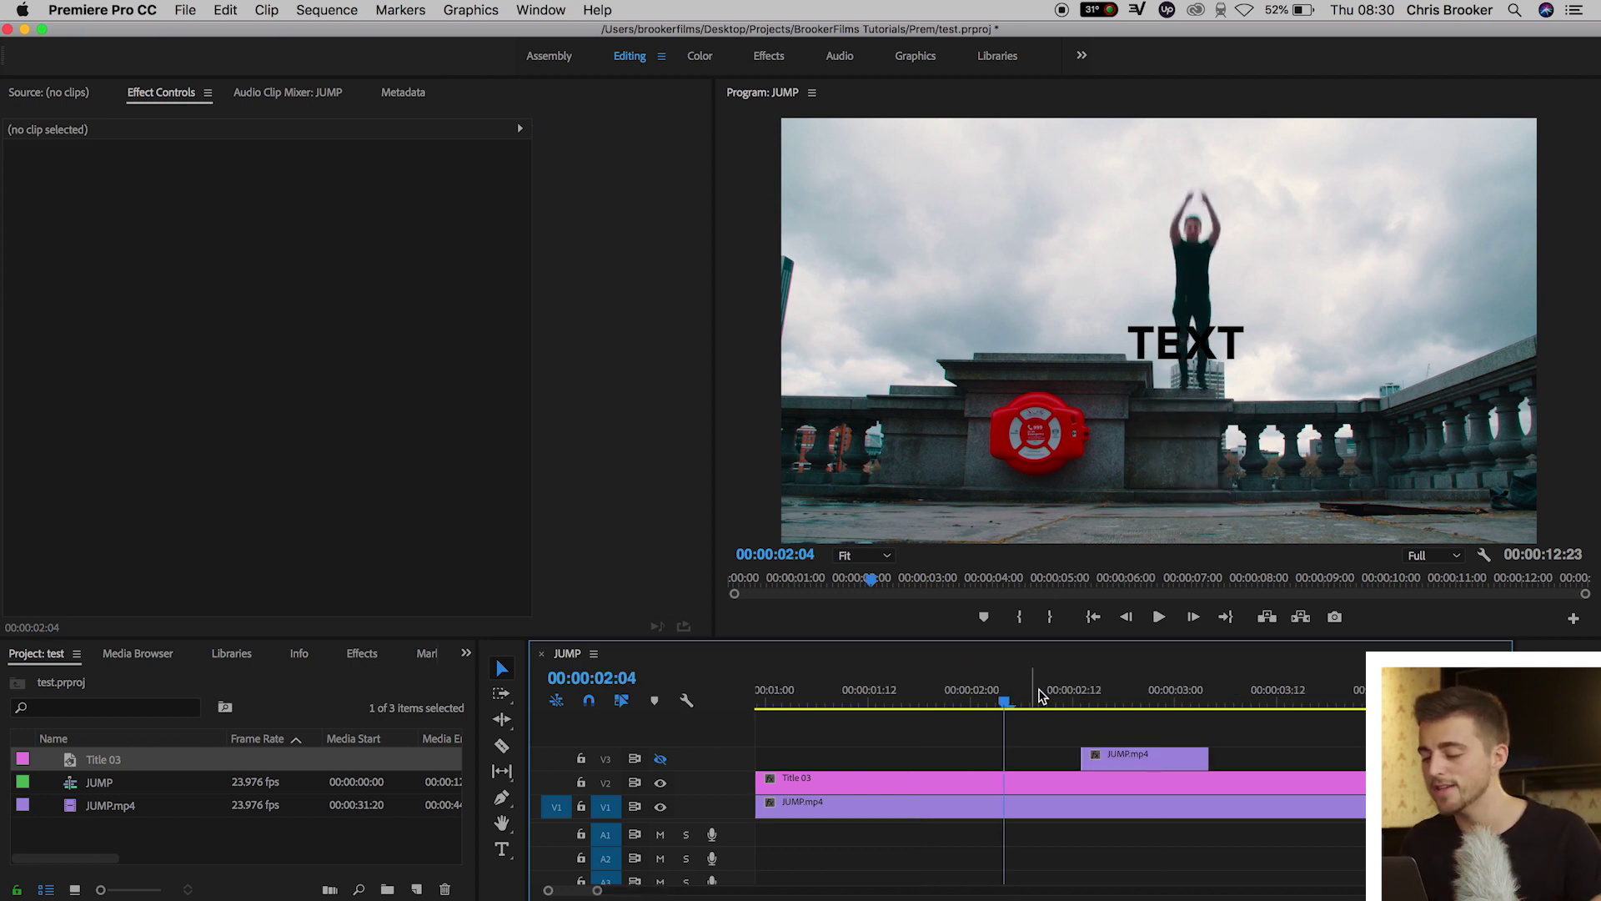
{"action": "left_click_drag", "start_coordinate": [1040, 696], "coordinate": [1081, 697]}
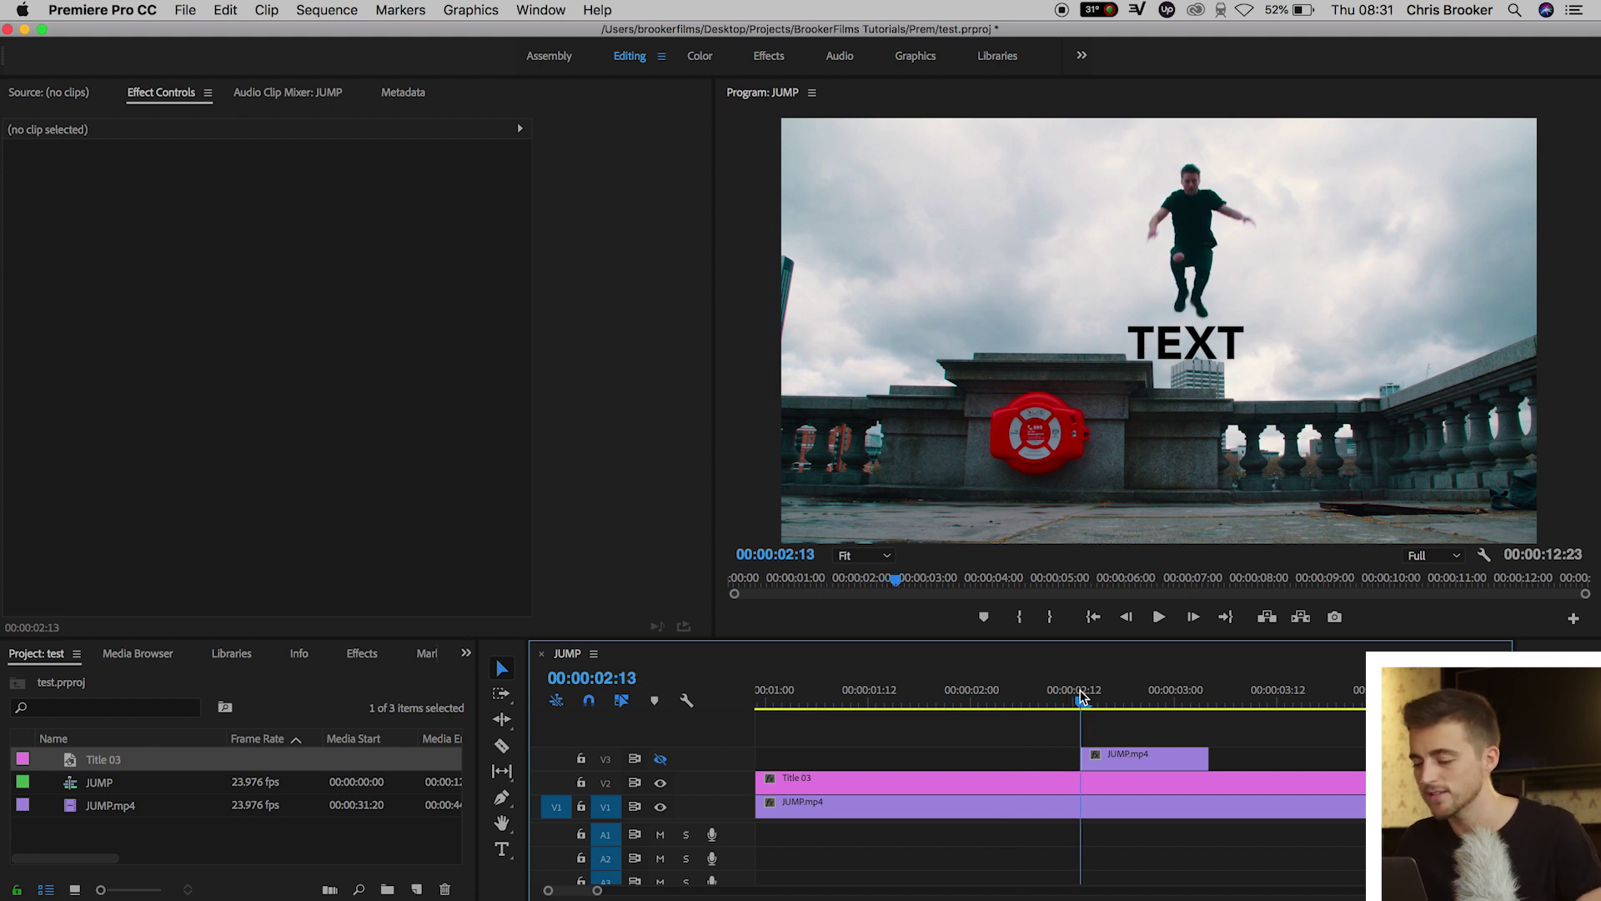
{"action": "key", "text": "minus"}
{"action": "key", "text": "d"}
{"action": "left_click_drag", "start_coordinate": [1079, 697], "coordinate": [1141, 705]}
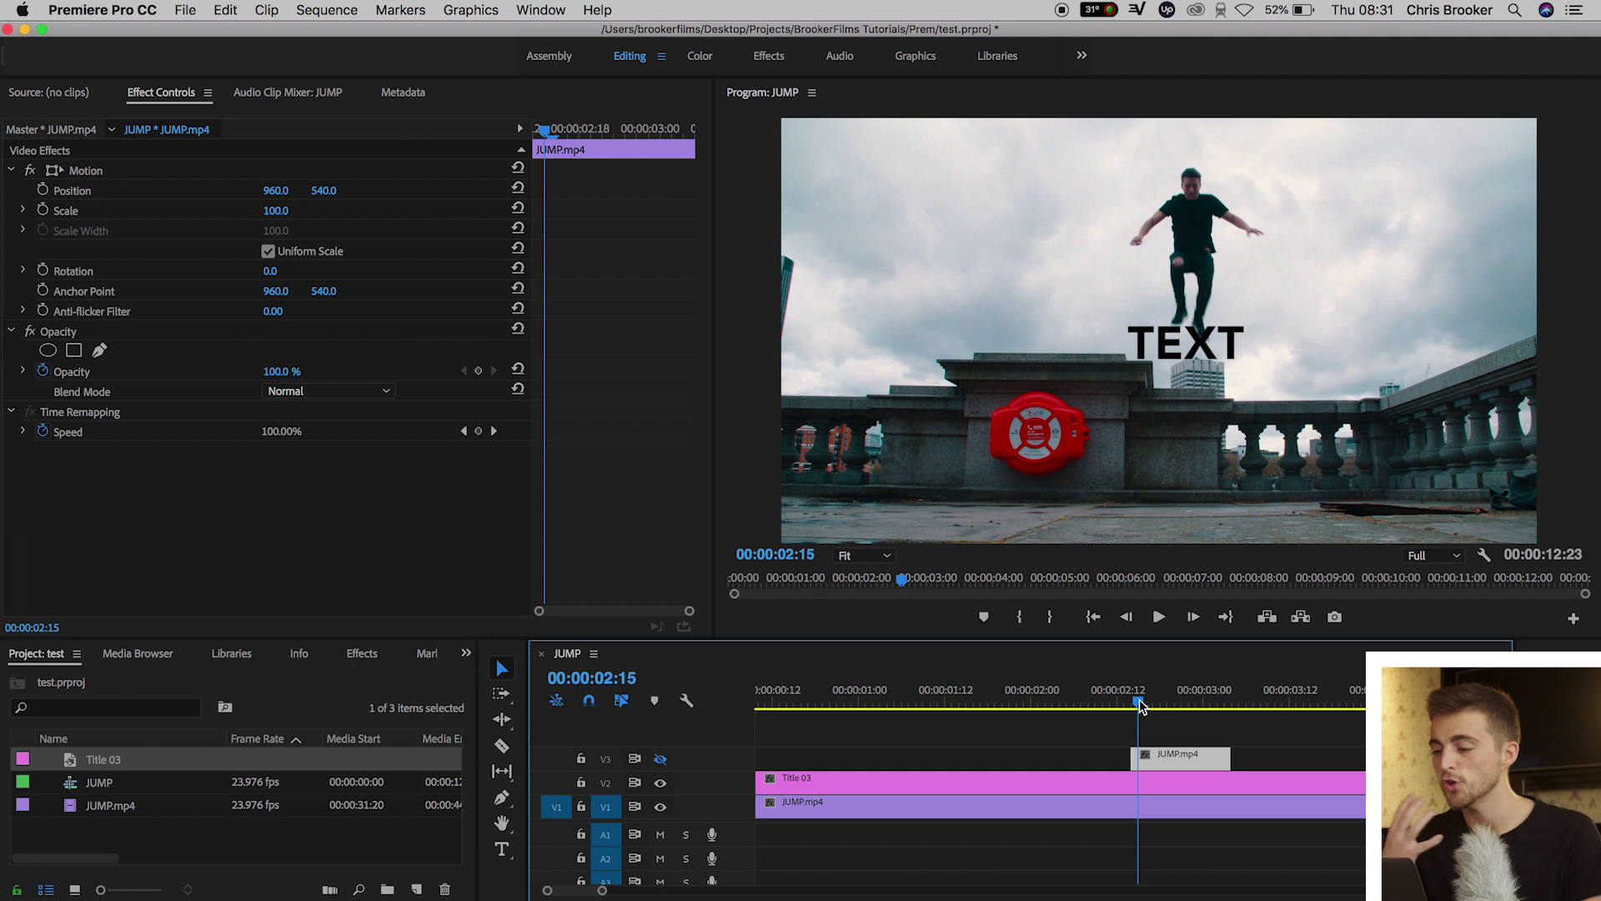
- Magnify the Program monitor to 400% and step back to 00:00:02:14
{"action": "left_click", "coordinate": [862, 555]}
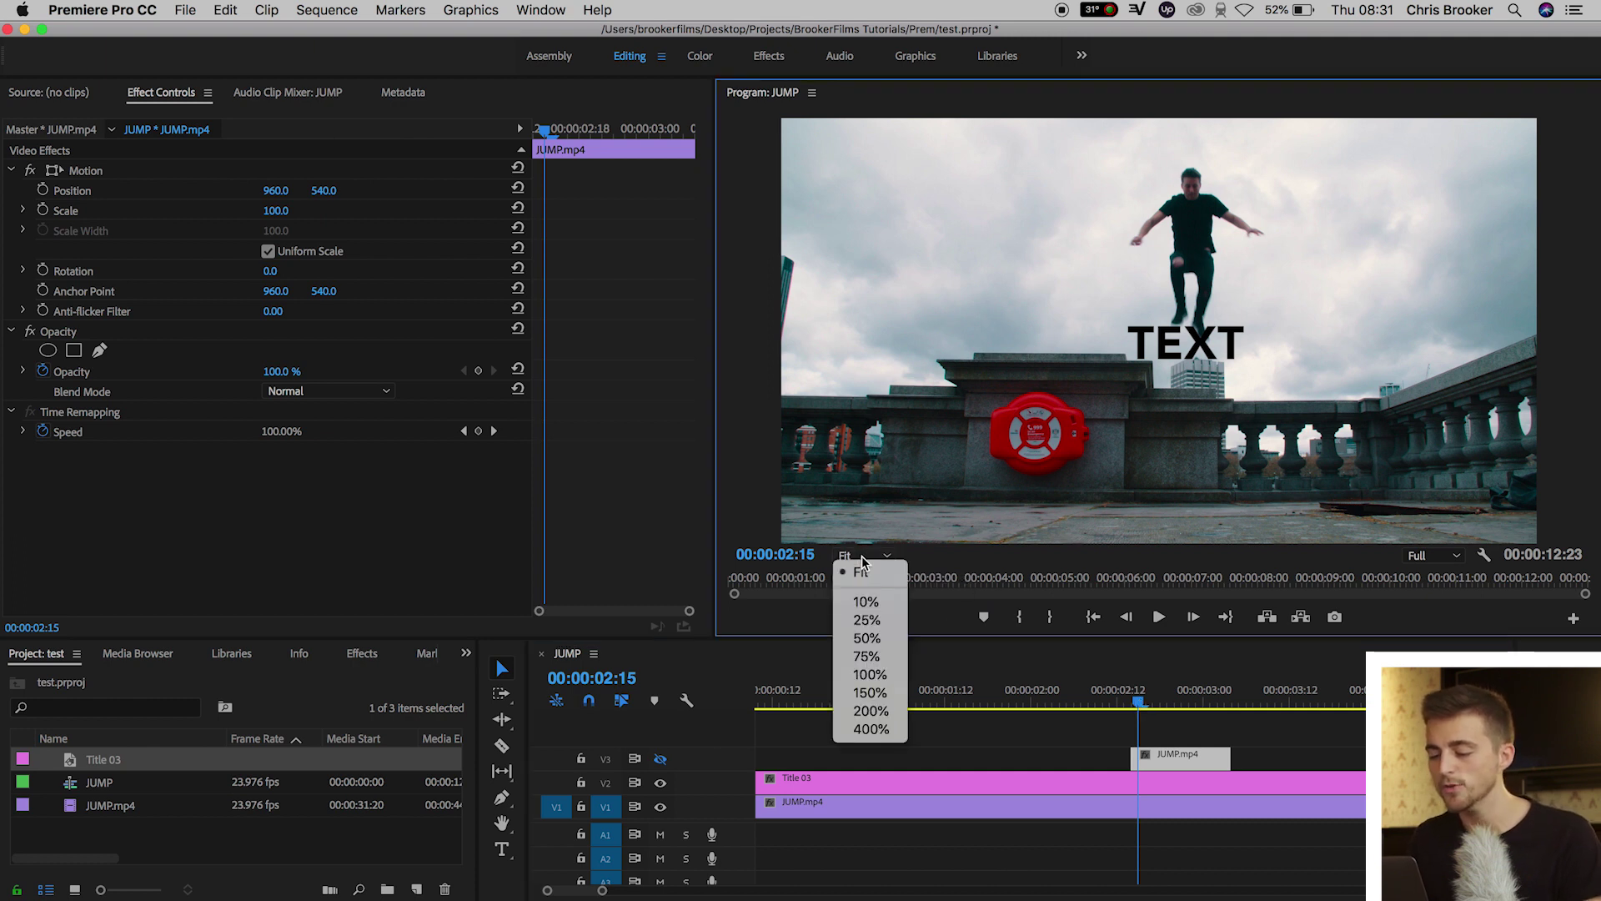
{"action": "left_click", "coordinate": [870, 712]}
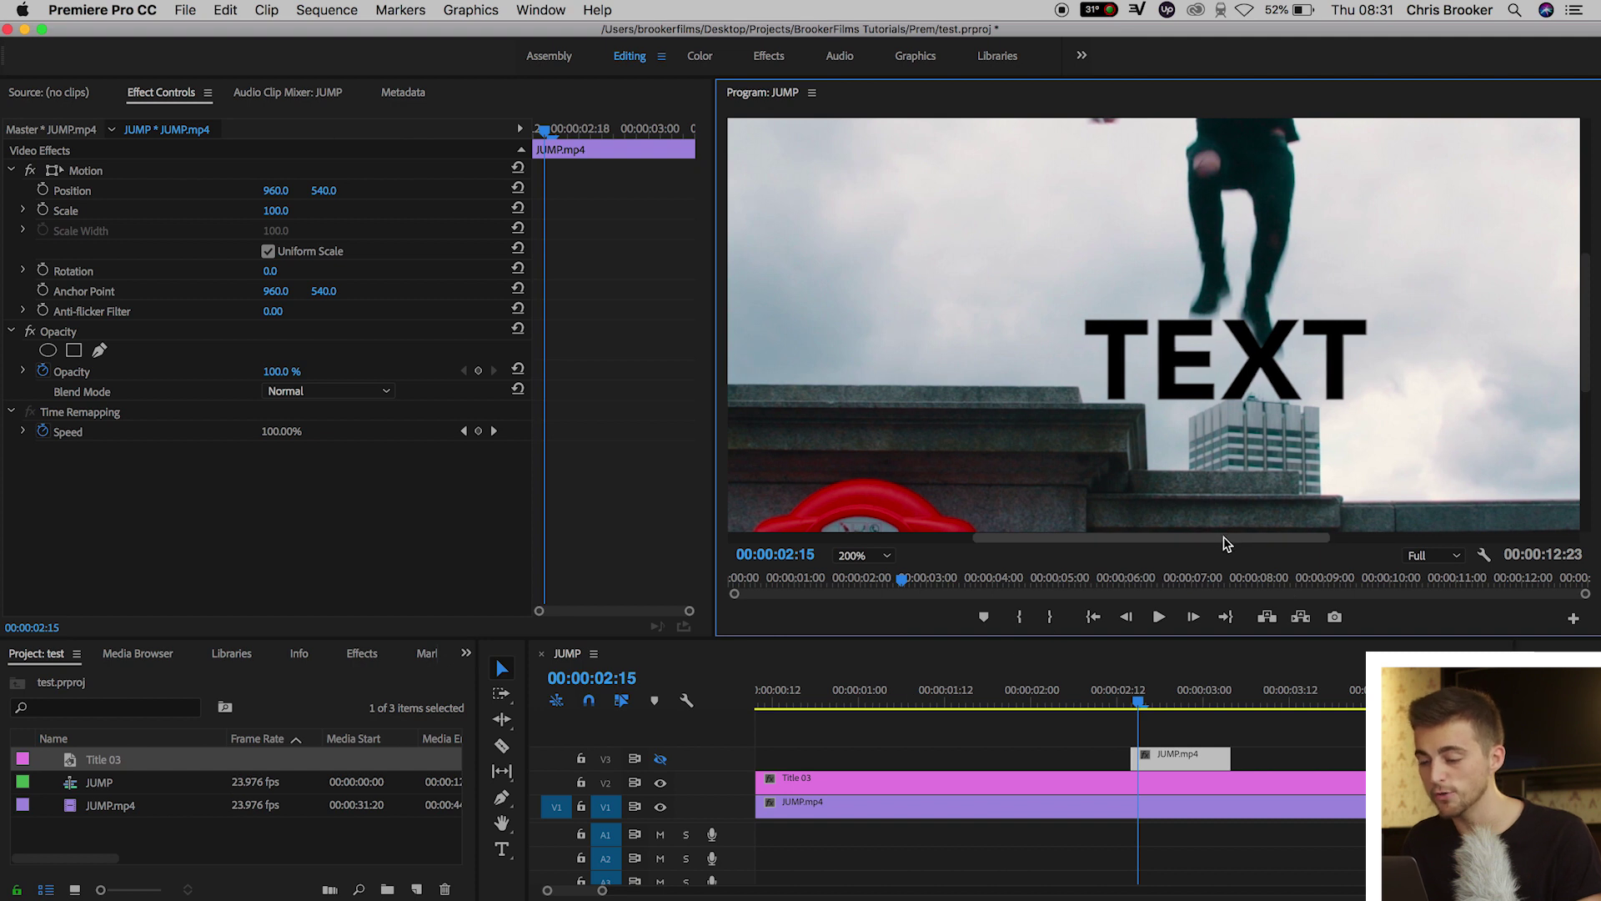
{"action": "left_click_drag", "start_coordinate": [1226, 544], "coordinate": [1285, 543]}
{"action": "left_click", "coordinate": [864, 554]}
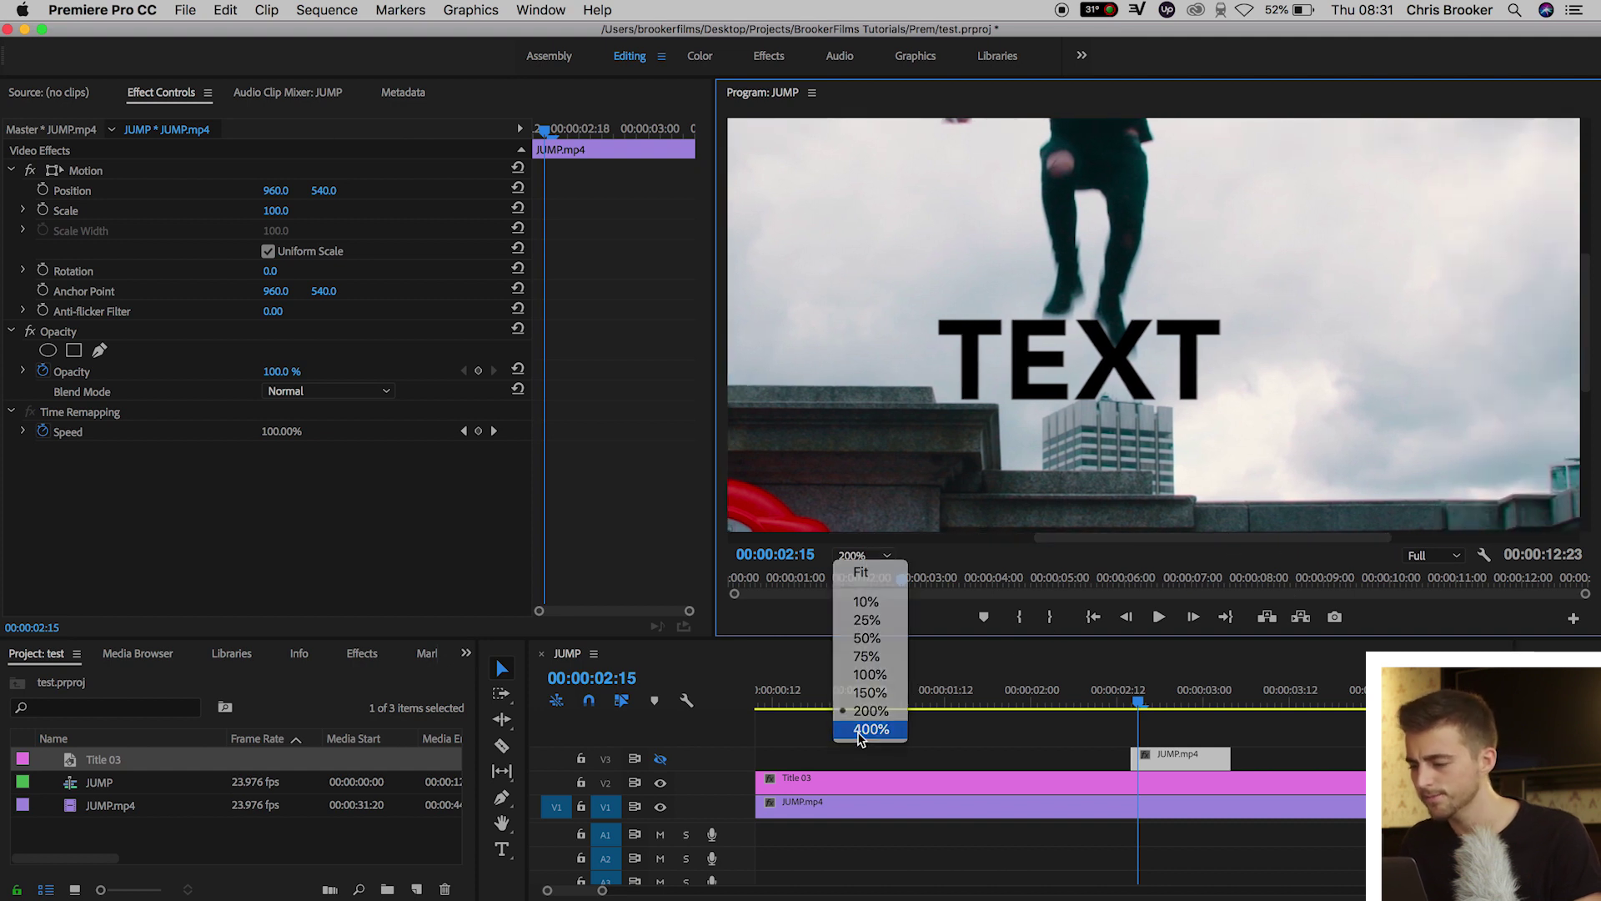
{"action": "left_click", "coordinate": [871, 729]}
{"action": "left_click", "coordinate": [1132, 699]}
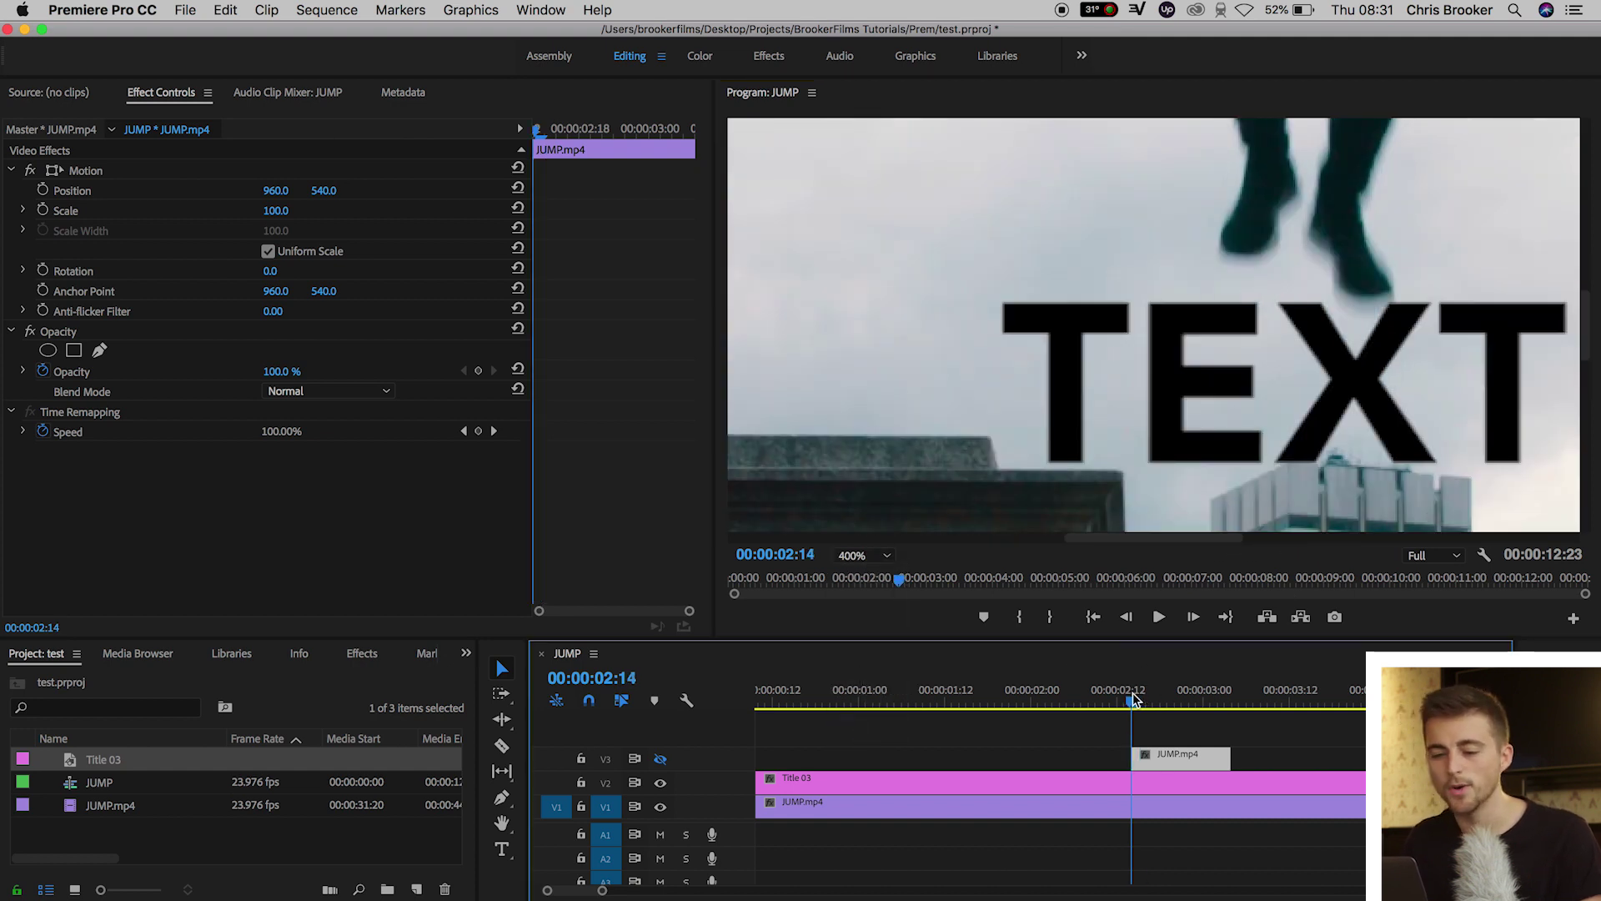
- Draw a closed pen mask around the leg over the X and keyframe its path at 00:00:02:15
{"action": "left_click", "coordinate": [100, 351]}
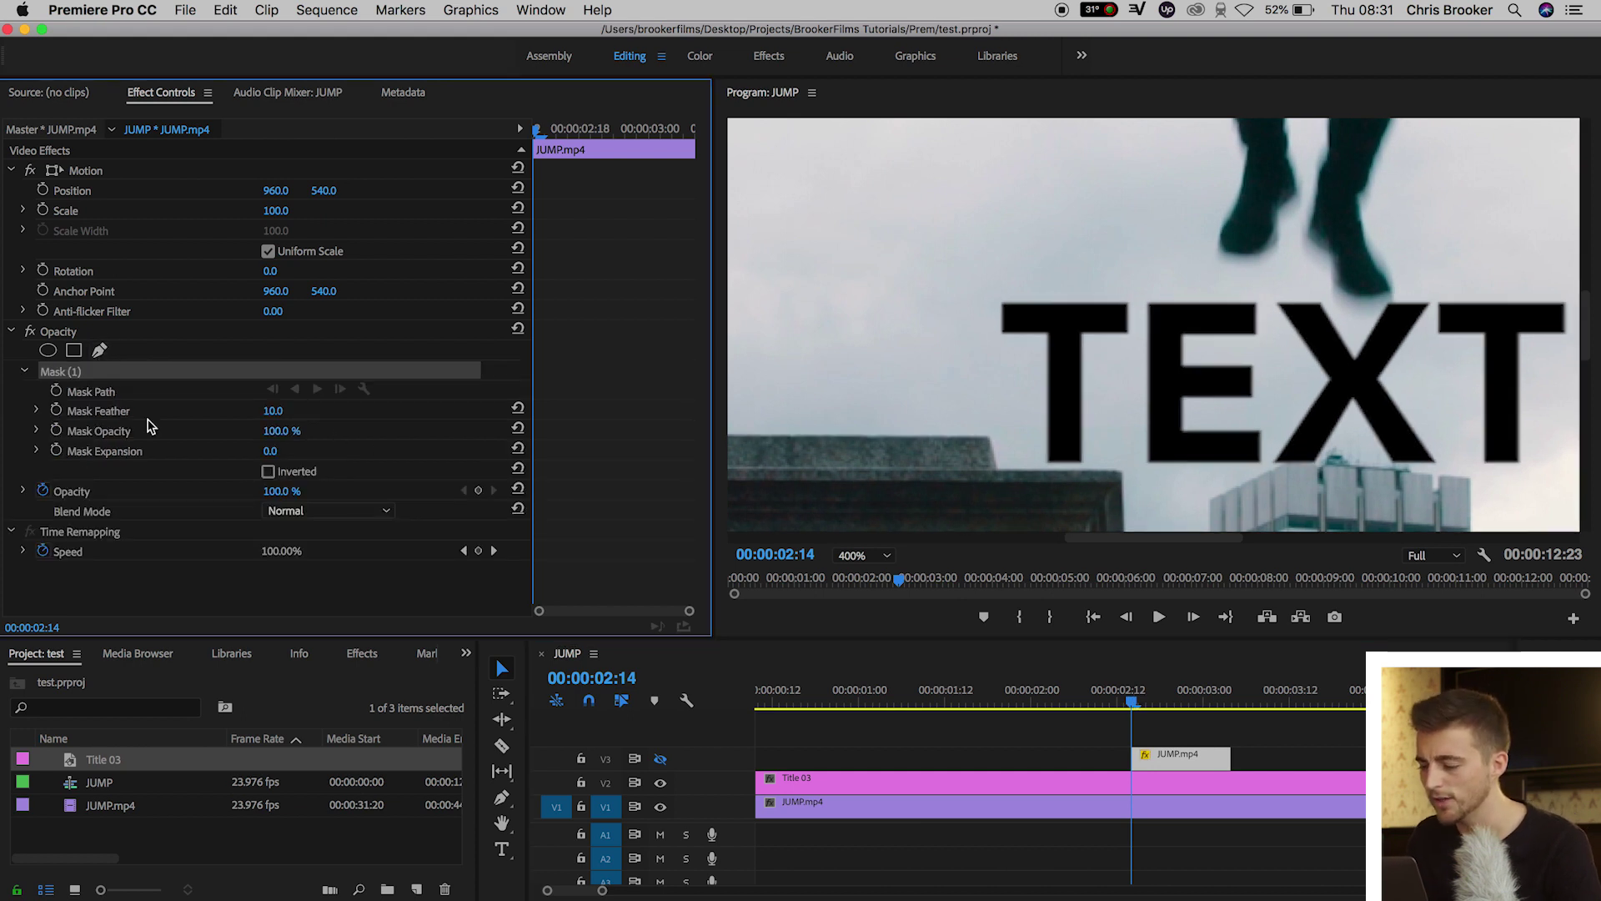
{"action": "left_click_drag", "start_coordinate": [1131, 703], "coordinate": [1136, 704]}
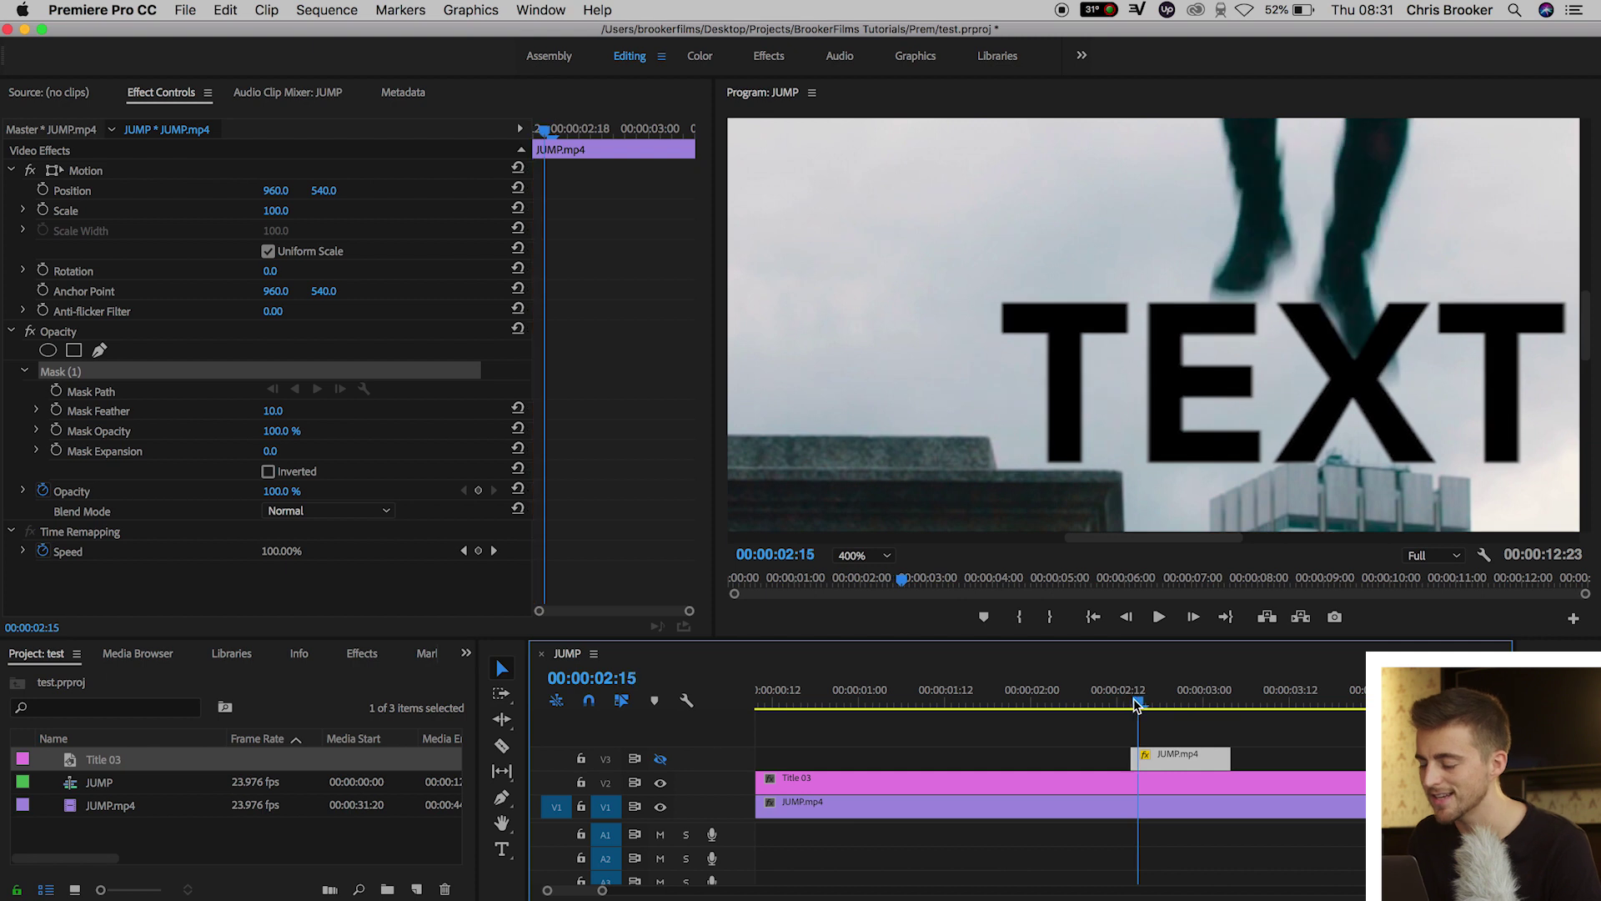
{"action": "left_click", "coordinate": [1380, 370]}
{"action": "left_click", "coordinate": [1365, 288]}
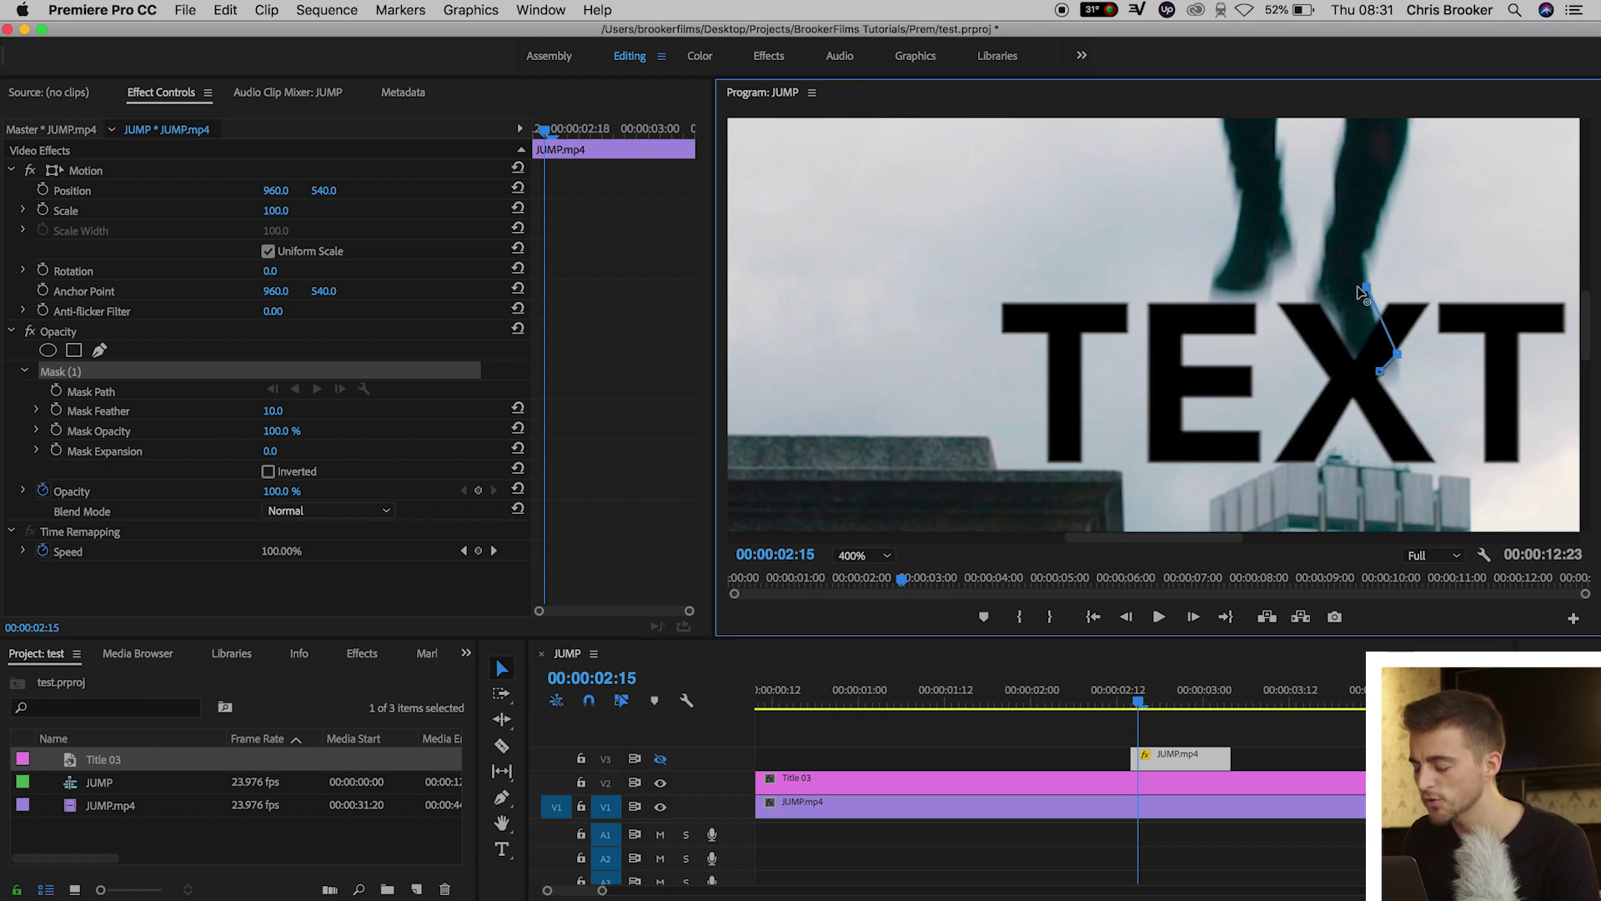
{"action": "left_click", "coordinate": [1320, 296]}
{"action": "left_click", "coordinate": [1342, 335]}
{"action": "left_click", "coordinate": [1381, 370]}
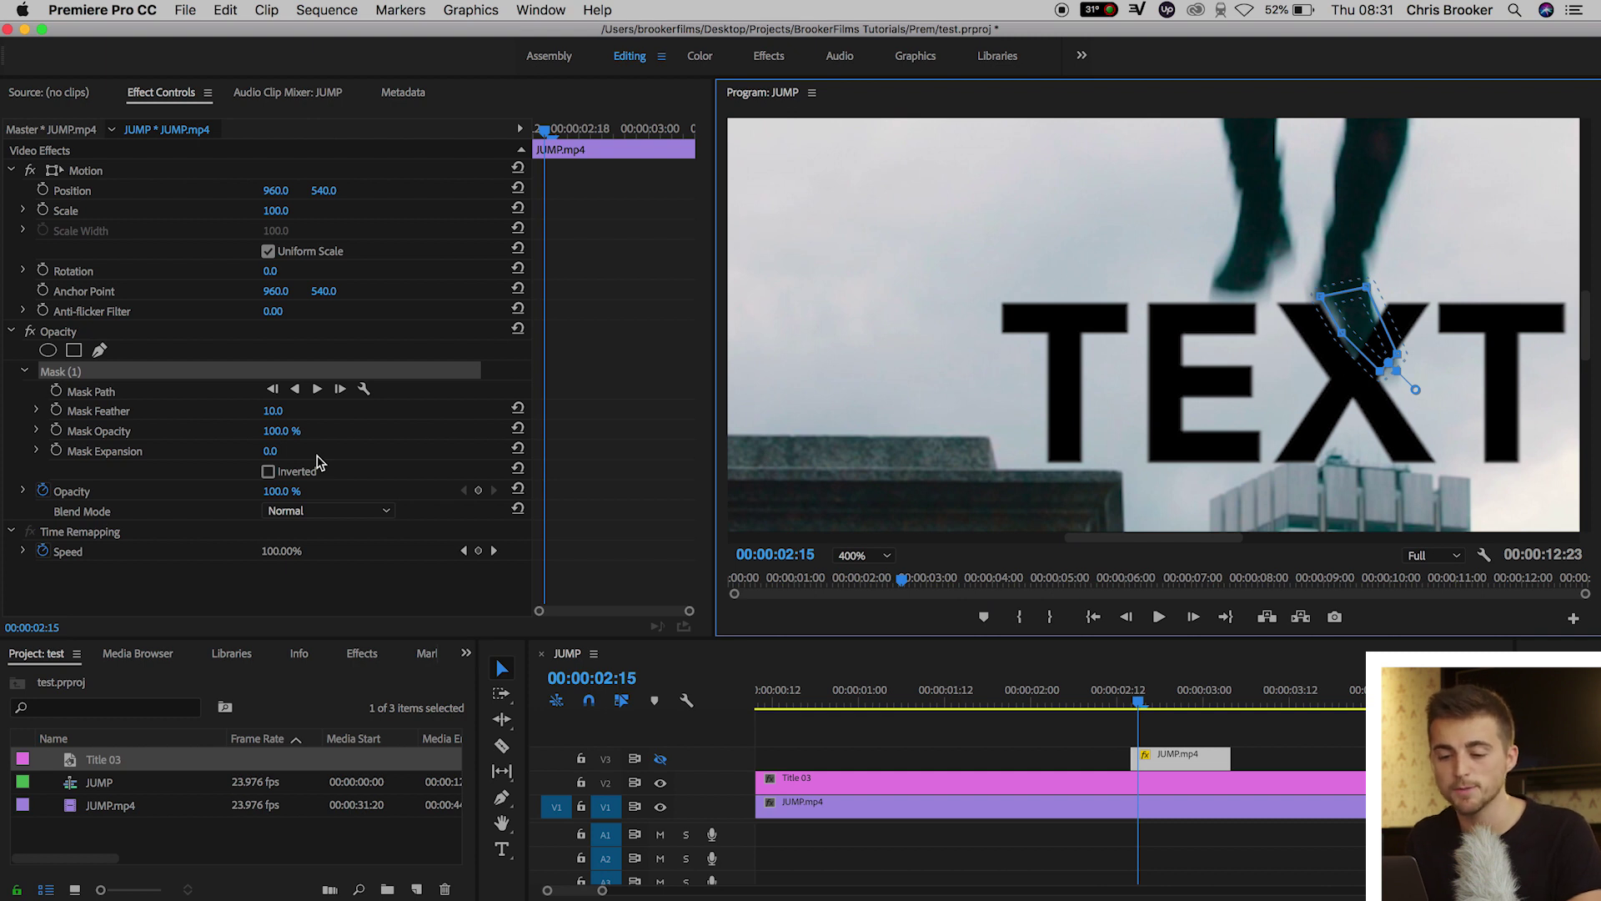
{"action": "left_click", "coordinate": [56, 391]}
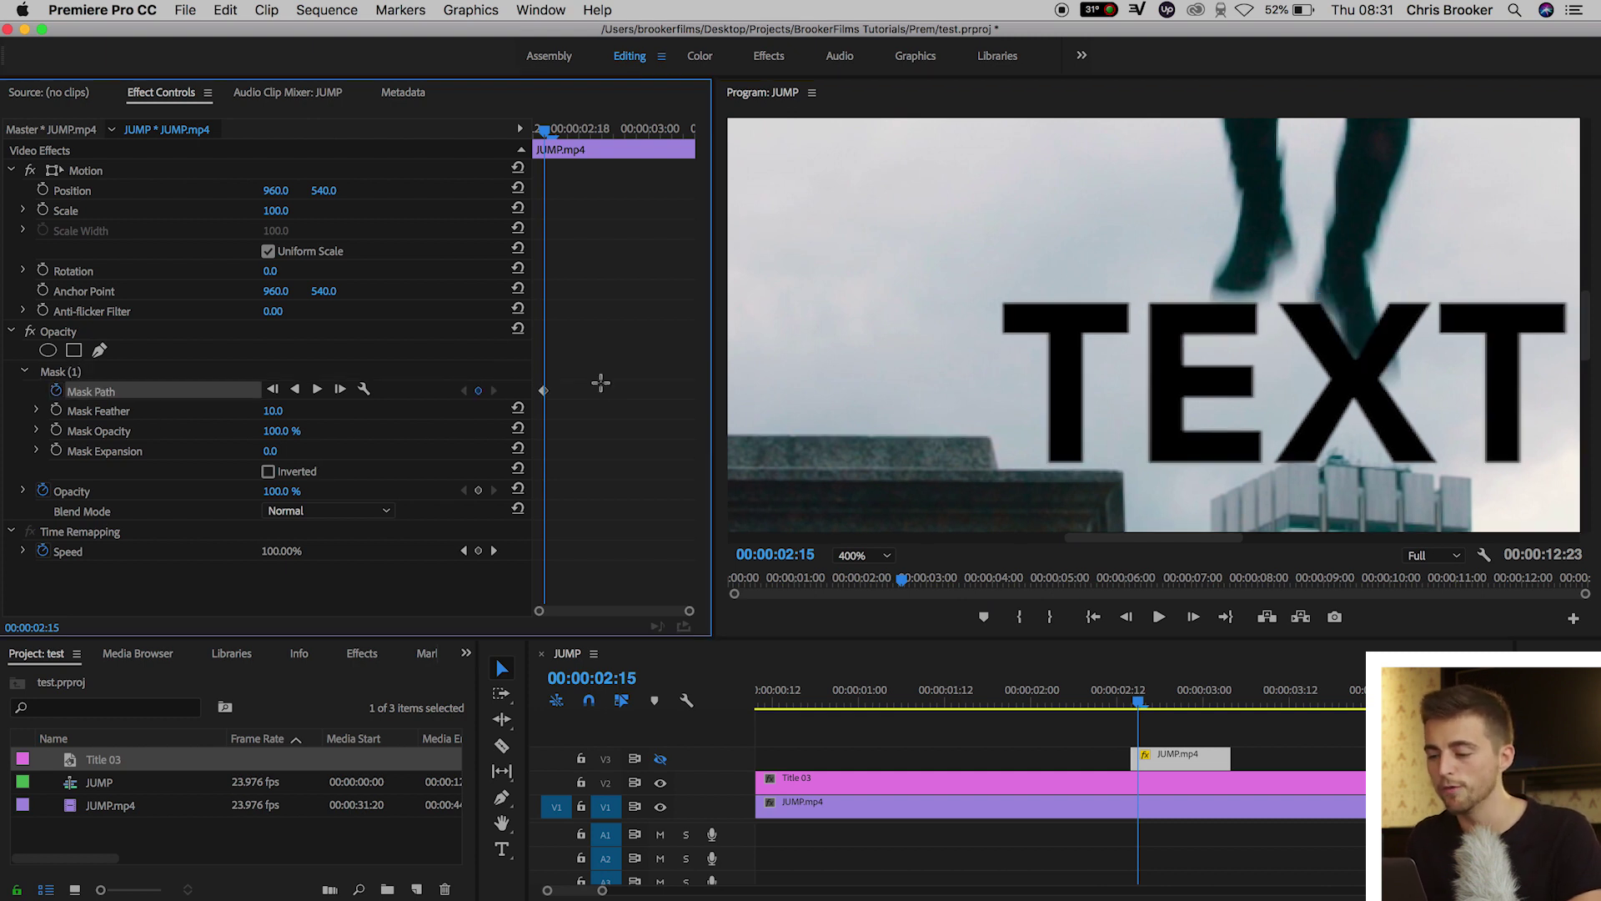
- On the next frame, pull Mask (1)'s points down to follow the leg
{"action": "key", "text": "Right"}
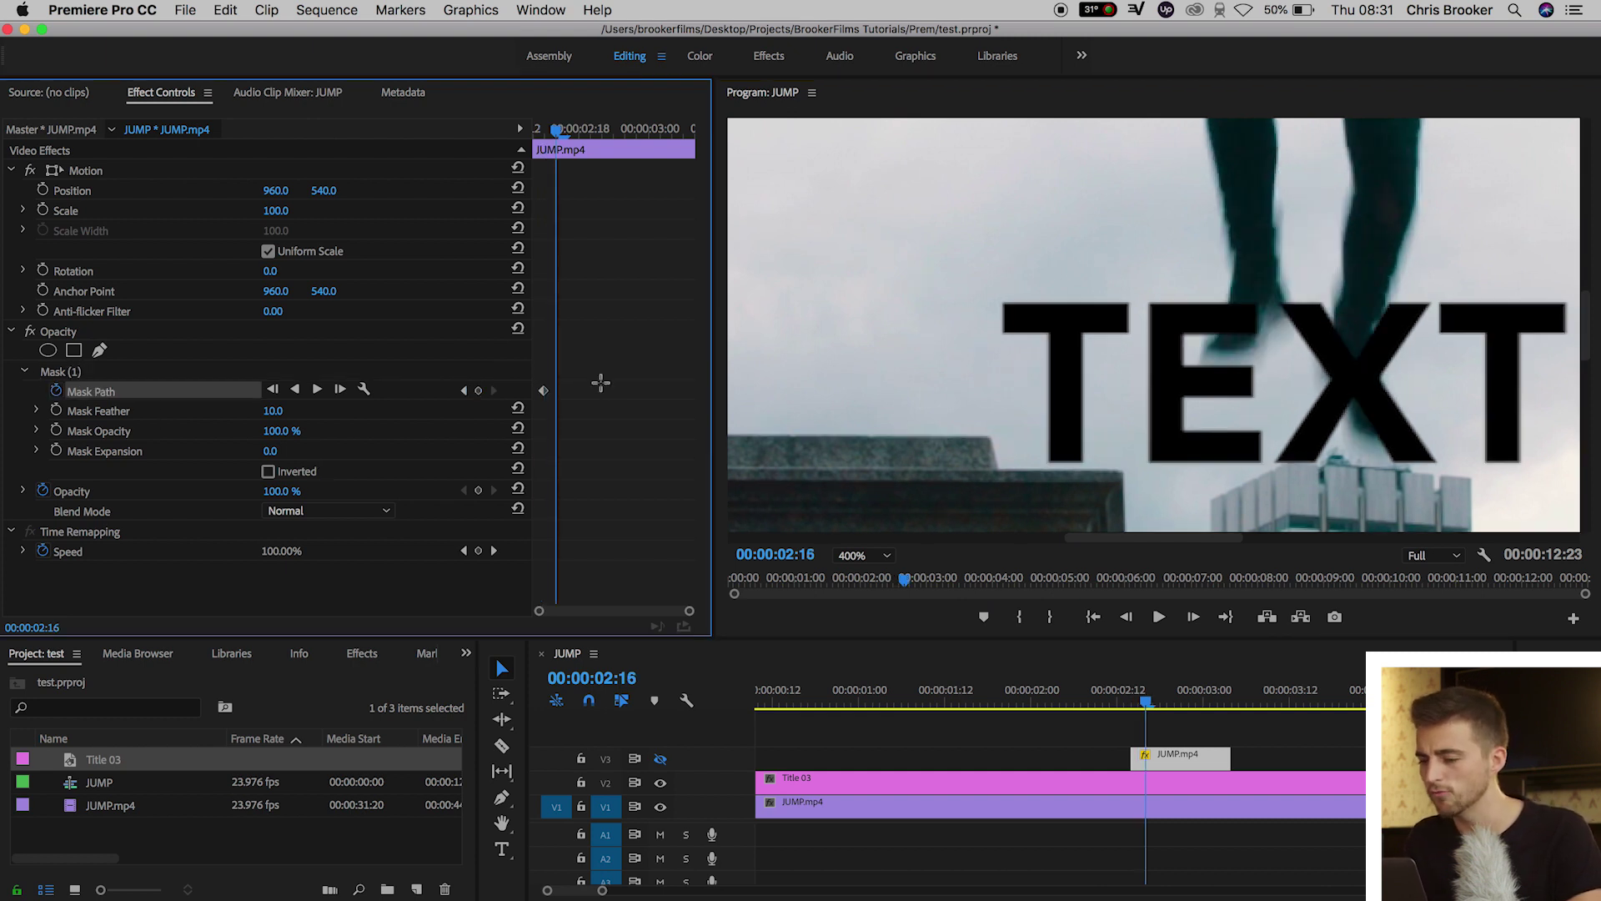
{"action": "left_click", "coordinate": [78, 369]}
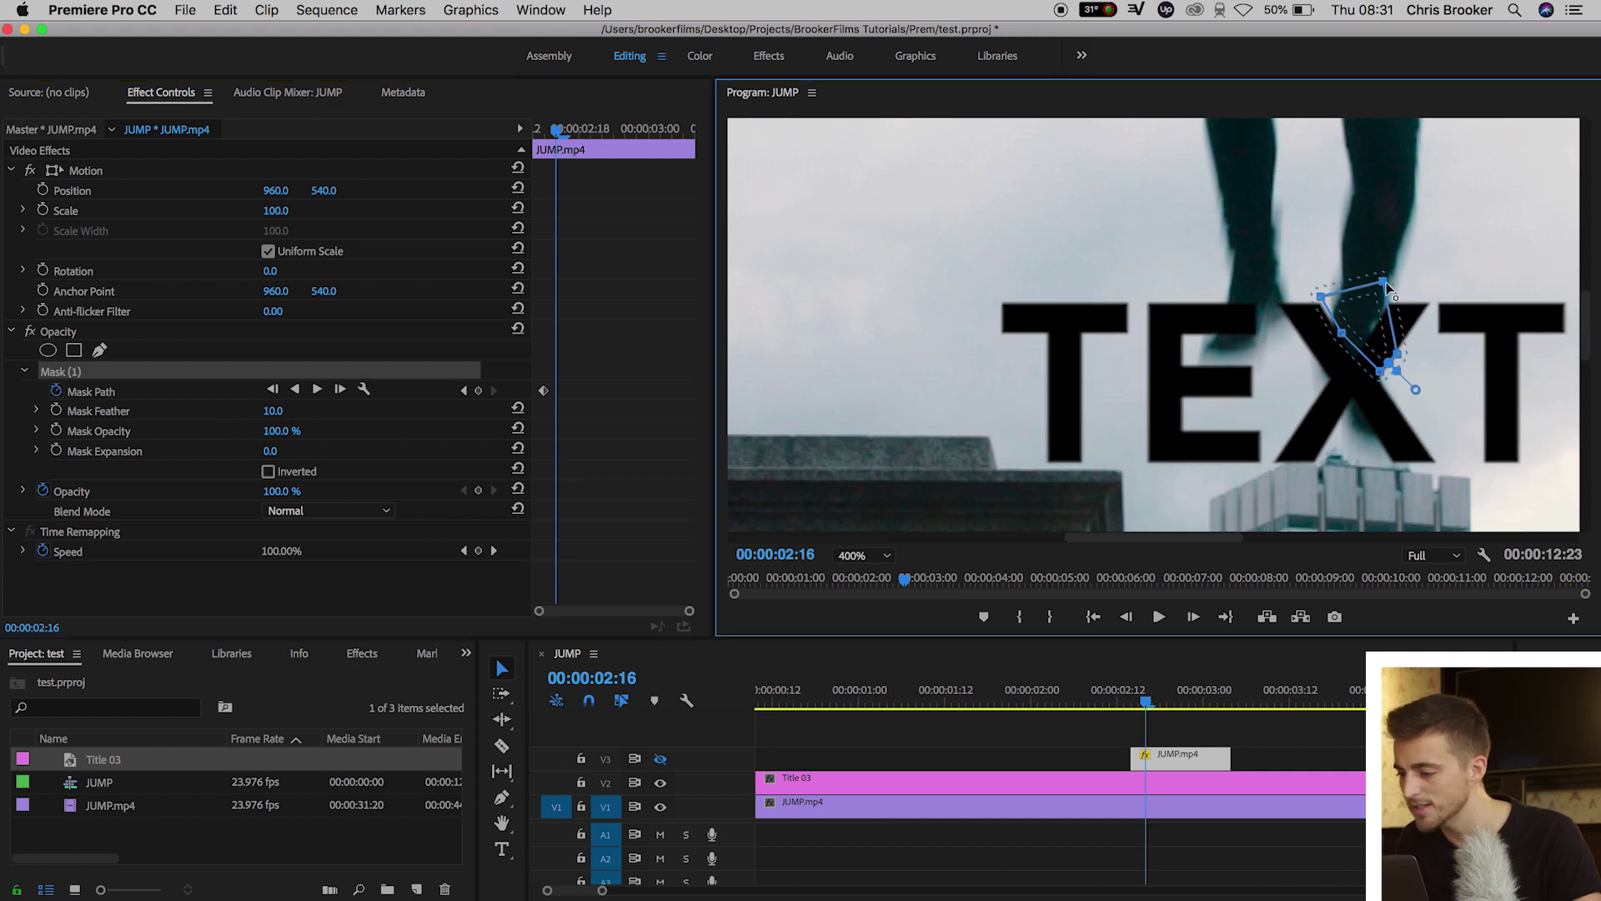
{"action": "left_click_drag", "start_coordinate": [1344, 336], "coordinate": [1361, 432]}
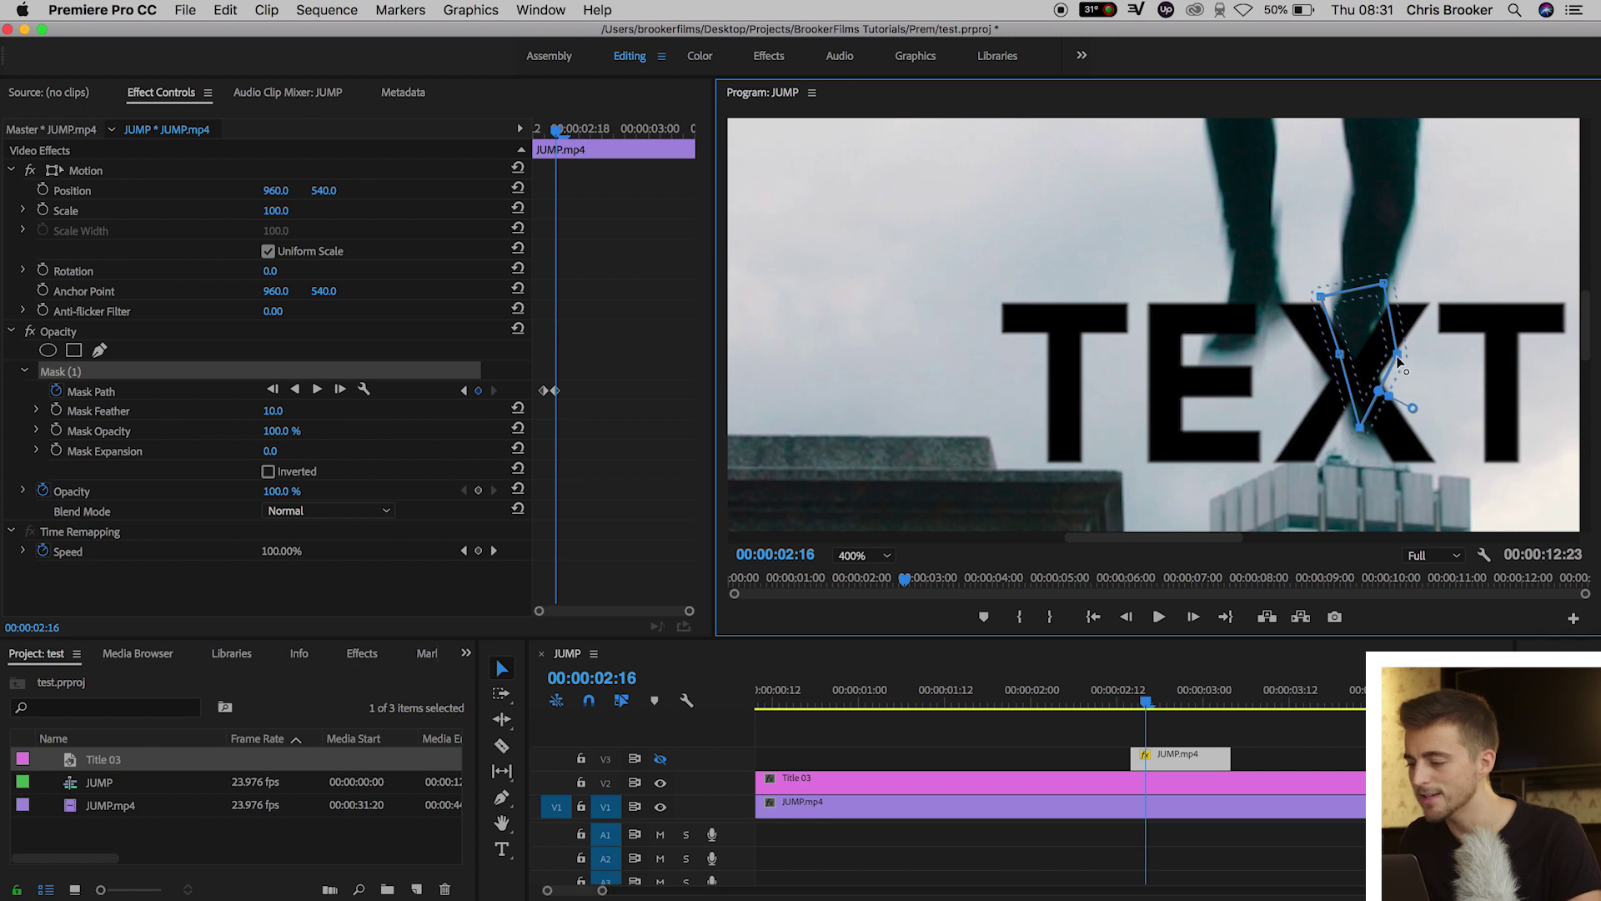
{"action": "left_click_drag", "start_coordinate": [1398, 360], "coordinate": [1390, 422]}
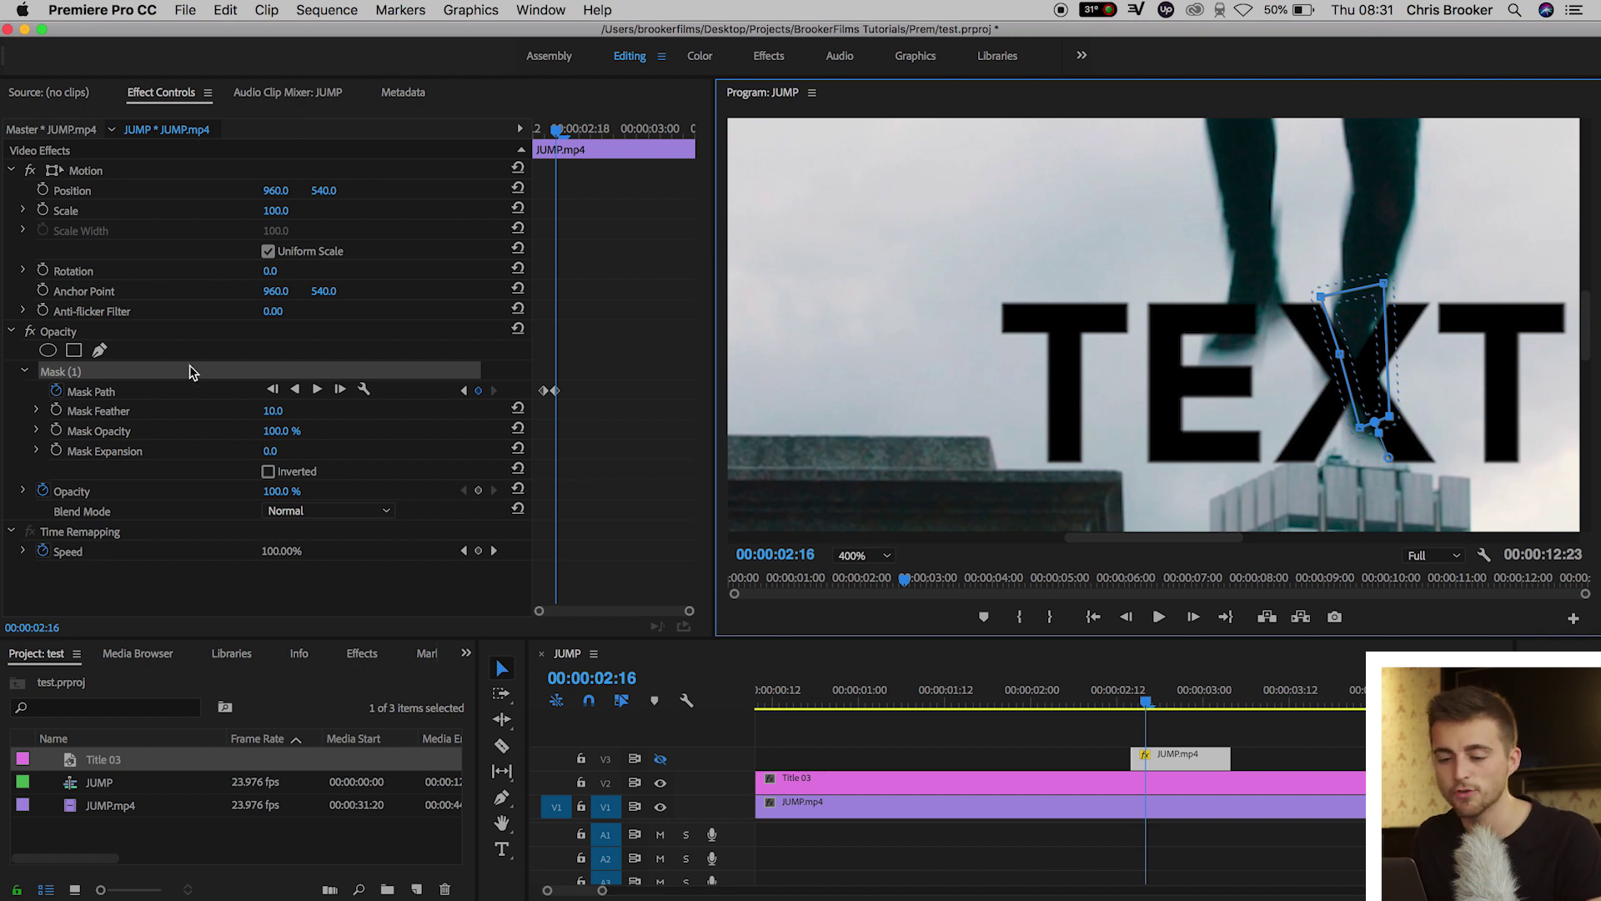
- Draw a second pen mask, Mask (2), around the other leg
{"action": "left_click", "coordinate": [97, 351]}
{"action": "left_click", "coordinate": [1208, 355]}
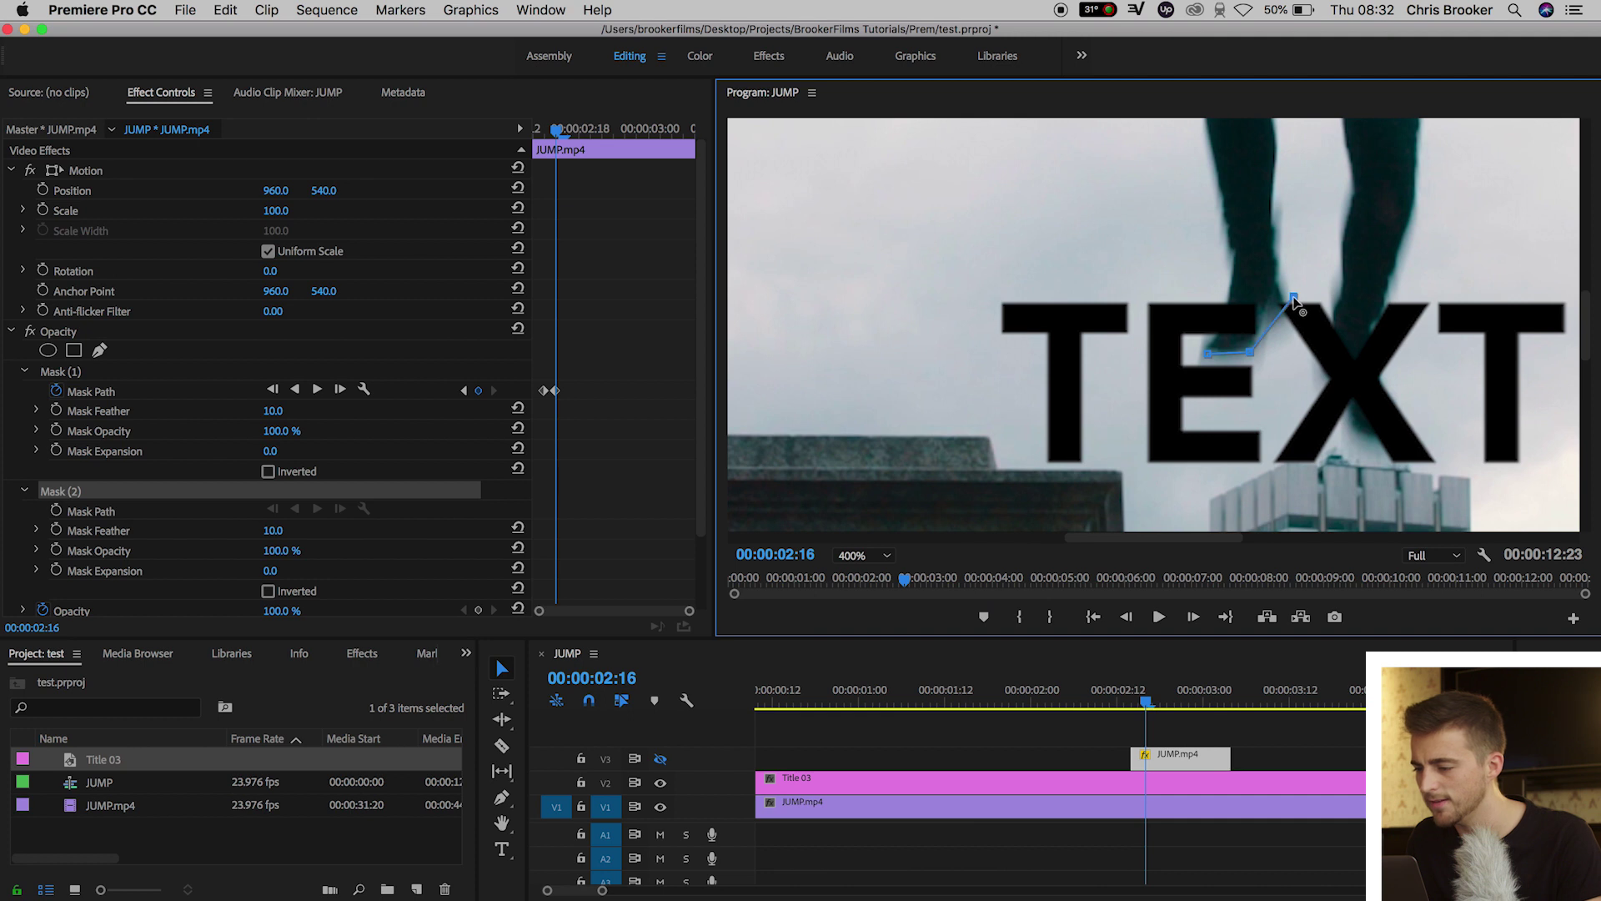
{"action": "left_click", "coordinate": [1276, 277]}
{"action": "left_click", "coordinate": [60, 371]}
- Step frame by frame adjusting both masks, reshaping Mask (1) over the torso
{"action": "key", "text": "Right"}
{"action": "left_click", "coordinate": [60, 491]}
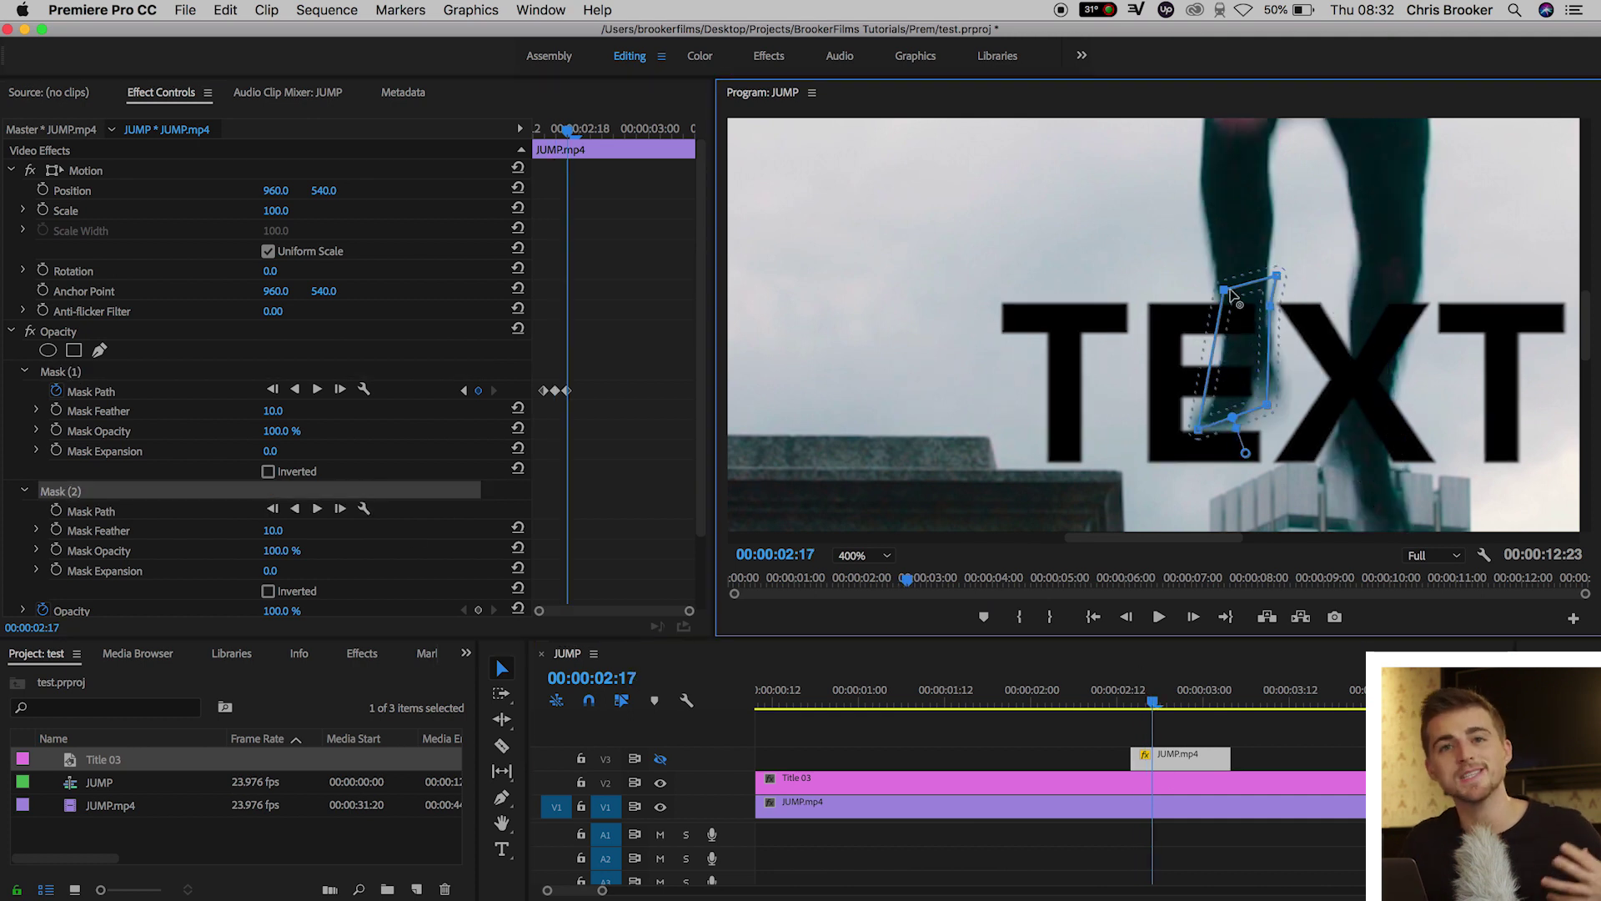
{"action": "key", "text": "Right"}
{"action": "left_click", "coordinate": [60, 371]}
{"action": "key", "text": "Right"}
{"action": "key", "text": "Right"}
{"action": "left_click", "coordinate": [60, 491]}
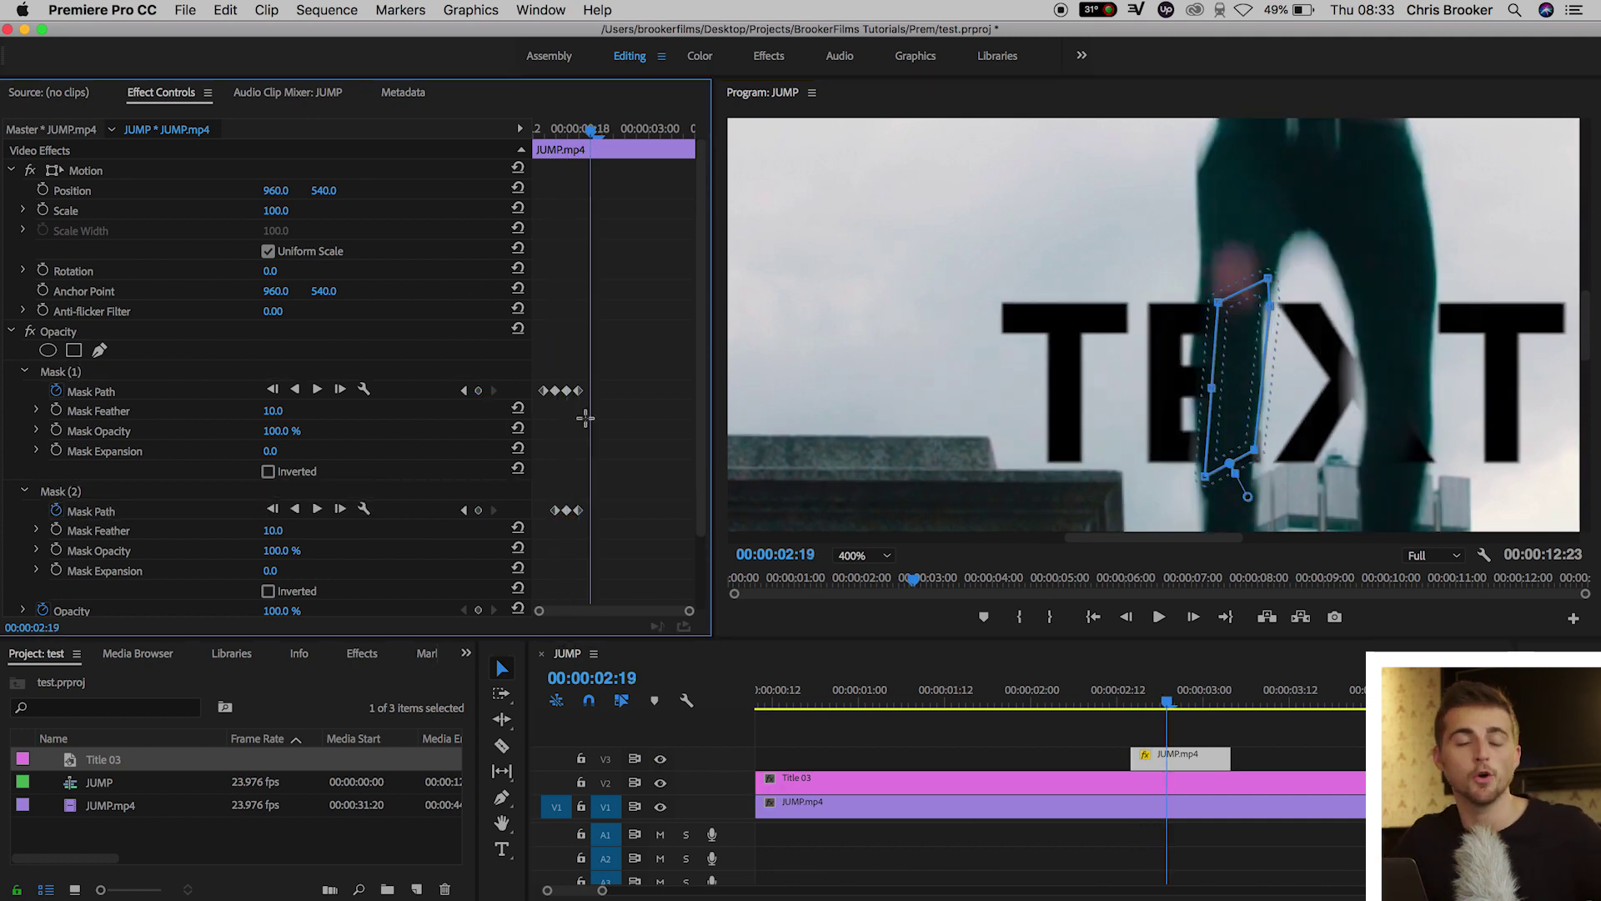
{"action": "left_click", "coordinate": [60, 371]}
{"action": "left_click_drag", "start_coordinate": [1336, 350], "coordinate": [1221, 302]}
- Keep reshaping the masks to follow the body and add Mask Opacity keyframes to Mask (2)
{"action": "key", "text": "Right"}
{"action": "left_click_drag", "start_coordinate": [1359, 467], "coordinate": [1213, 468]}
{"action": "key", "text": "Right"}
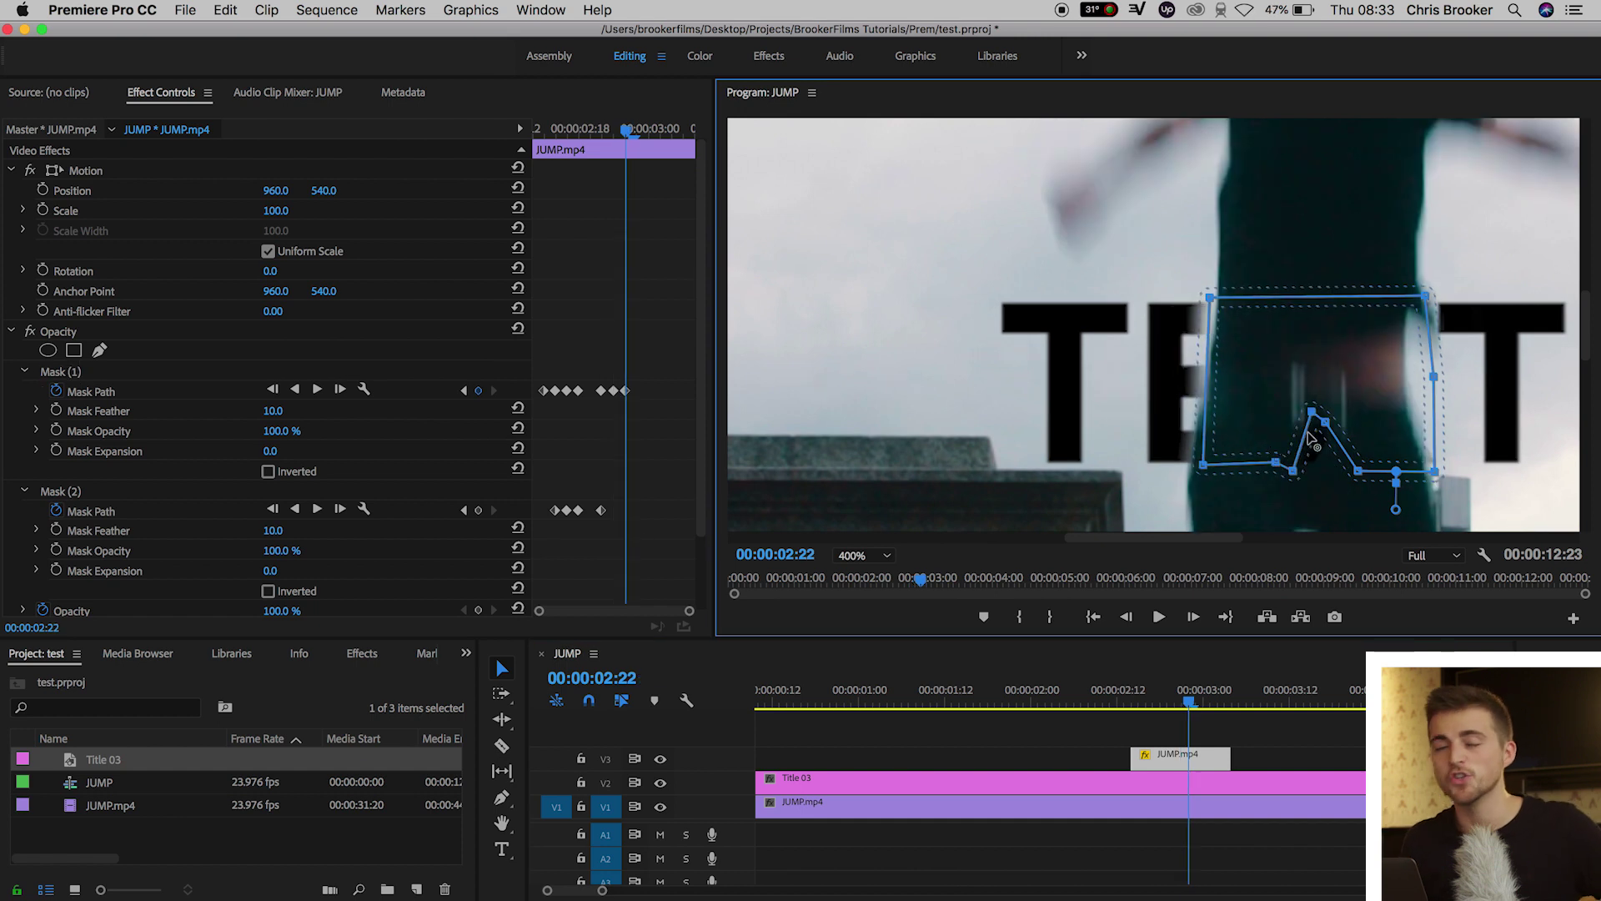
{"action": "key", "text": "Right"}
{"action": "mouse_move", "coordinate": [1418, 376]}
{"action": "left_mouse_down"}
{"action": "mouse_move", "coordinate": [1407, 391]}
{"action": "mouse_move", "coordinate": [1434, 388]}
{"action": "left_mouse_up"}
{"action": "key", "text": "Right"}
{"action": "left_click", "coordinate": [110, 368]}
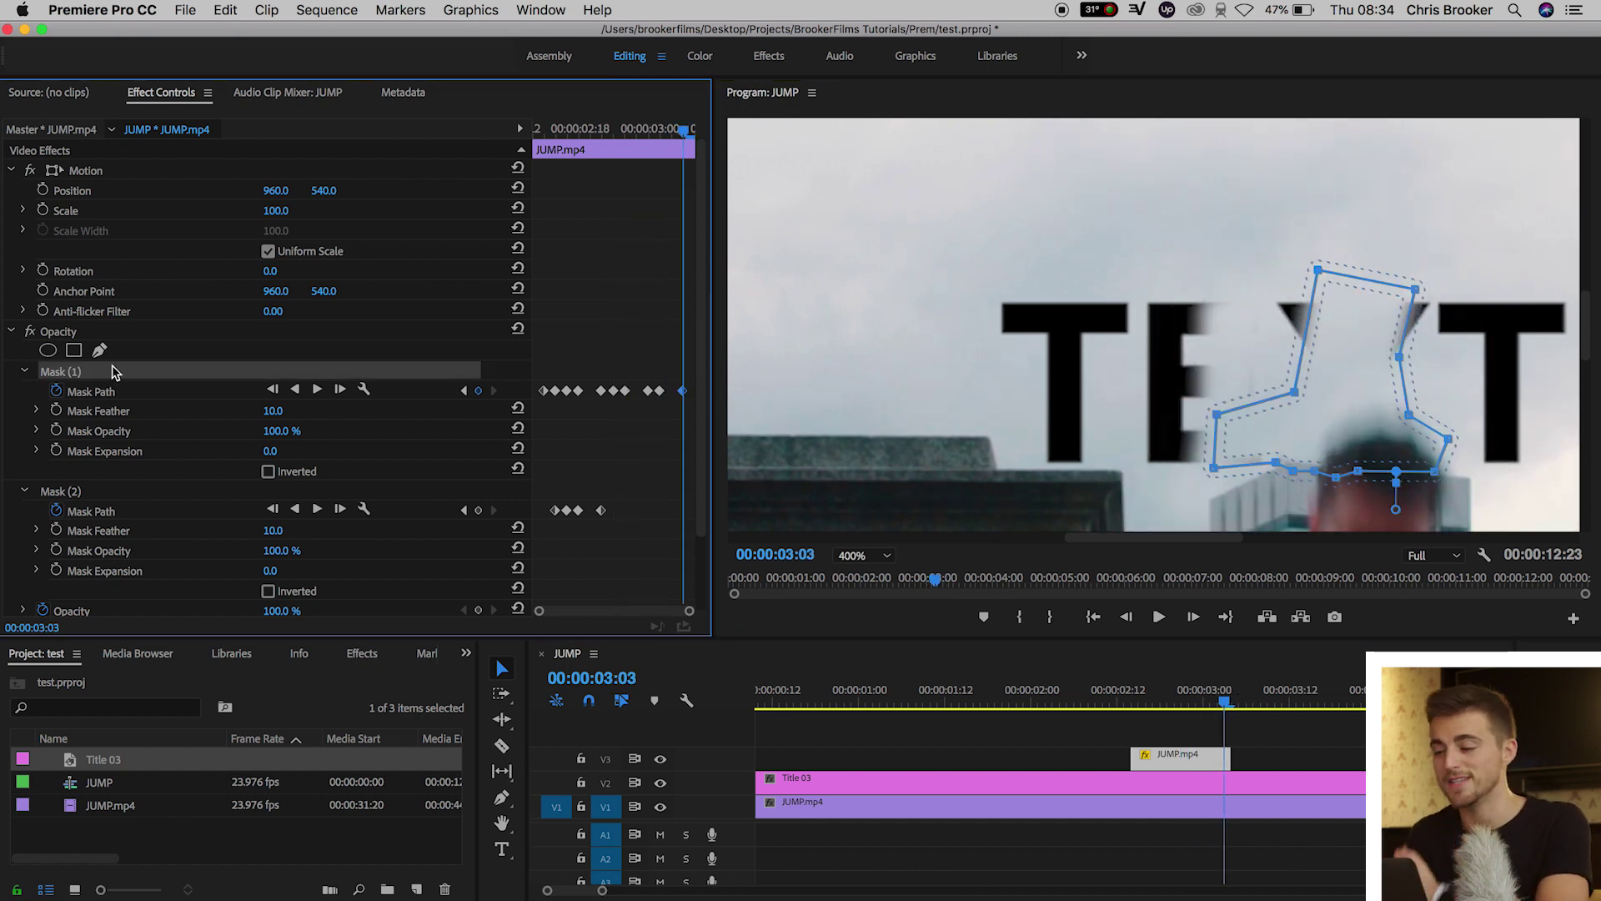
{"action": "key", "text": "Left"}
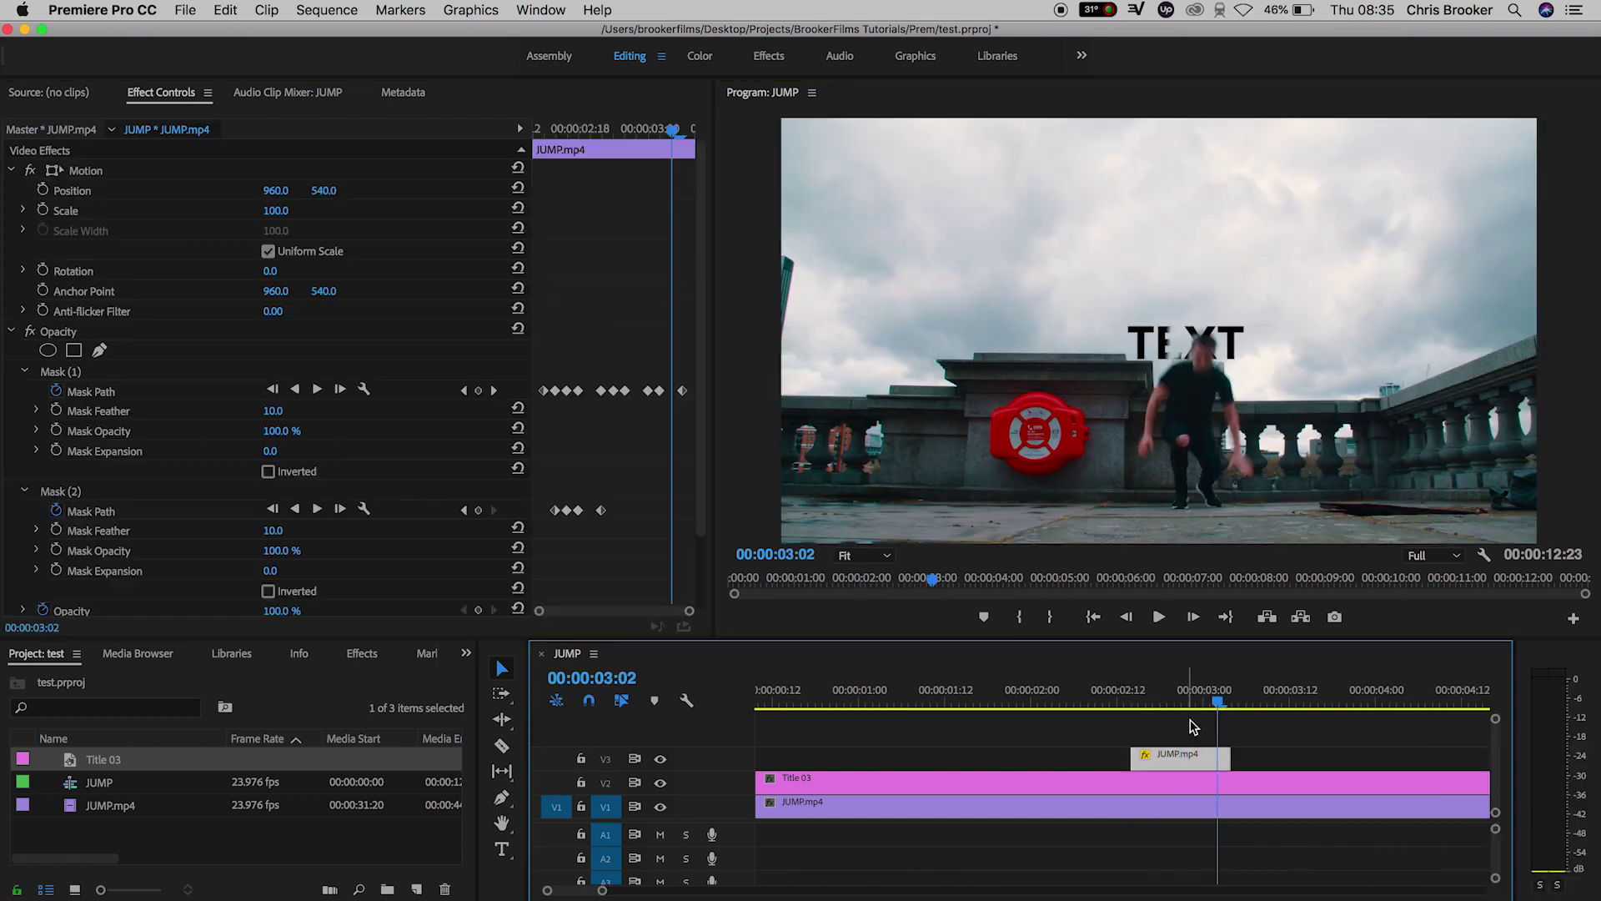
{"action": "left_click", "coordinate": [98, 550]}
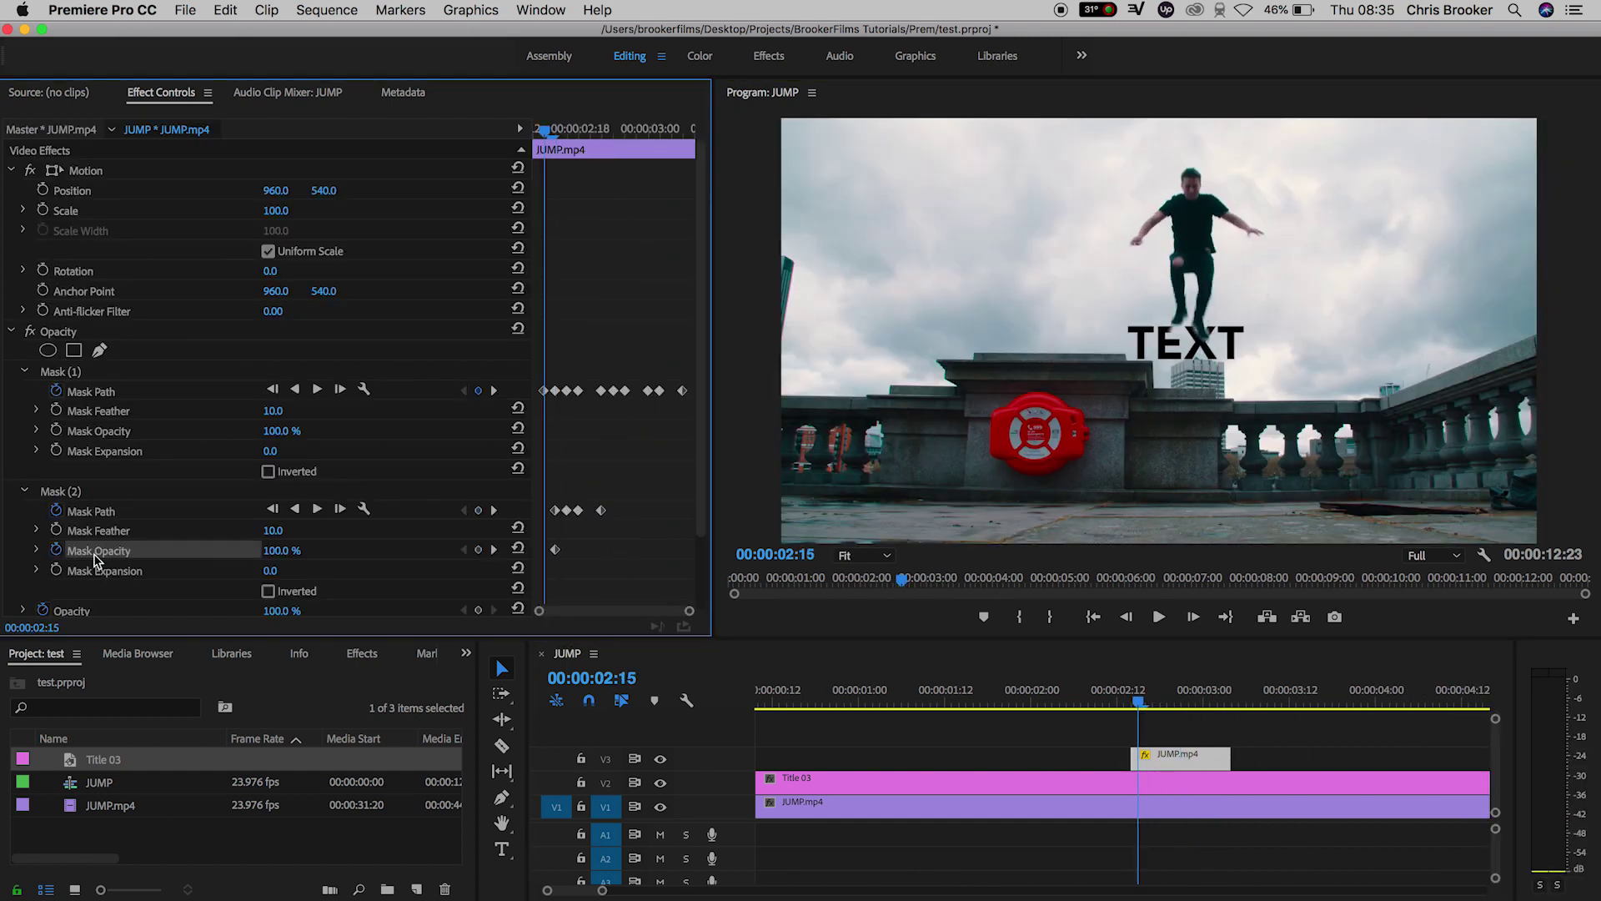
- Animate Mask (1)'s opacity, set both masks' feather to 0.0, and return to 00:00:02:14
{"action": "left_click", "coordinate": [55, 430]}
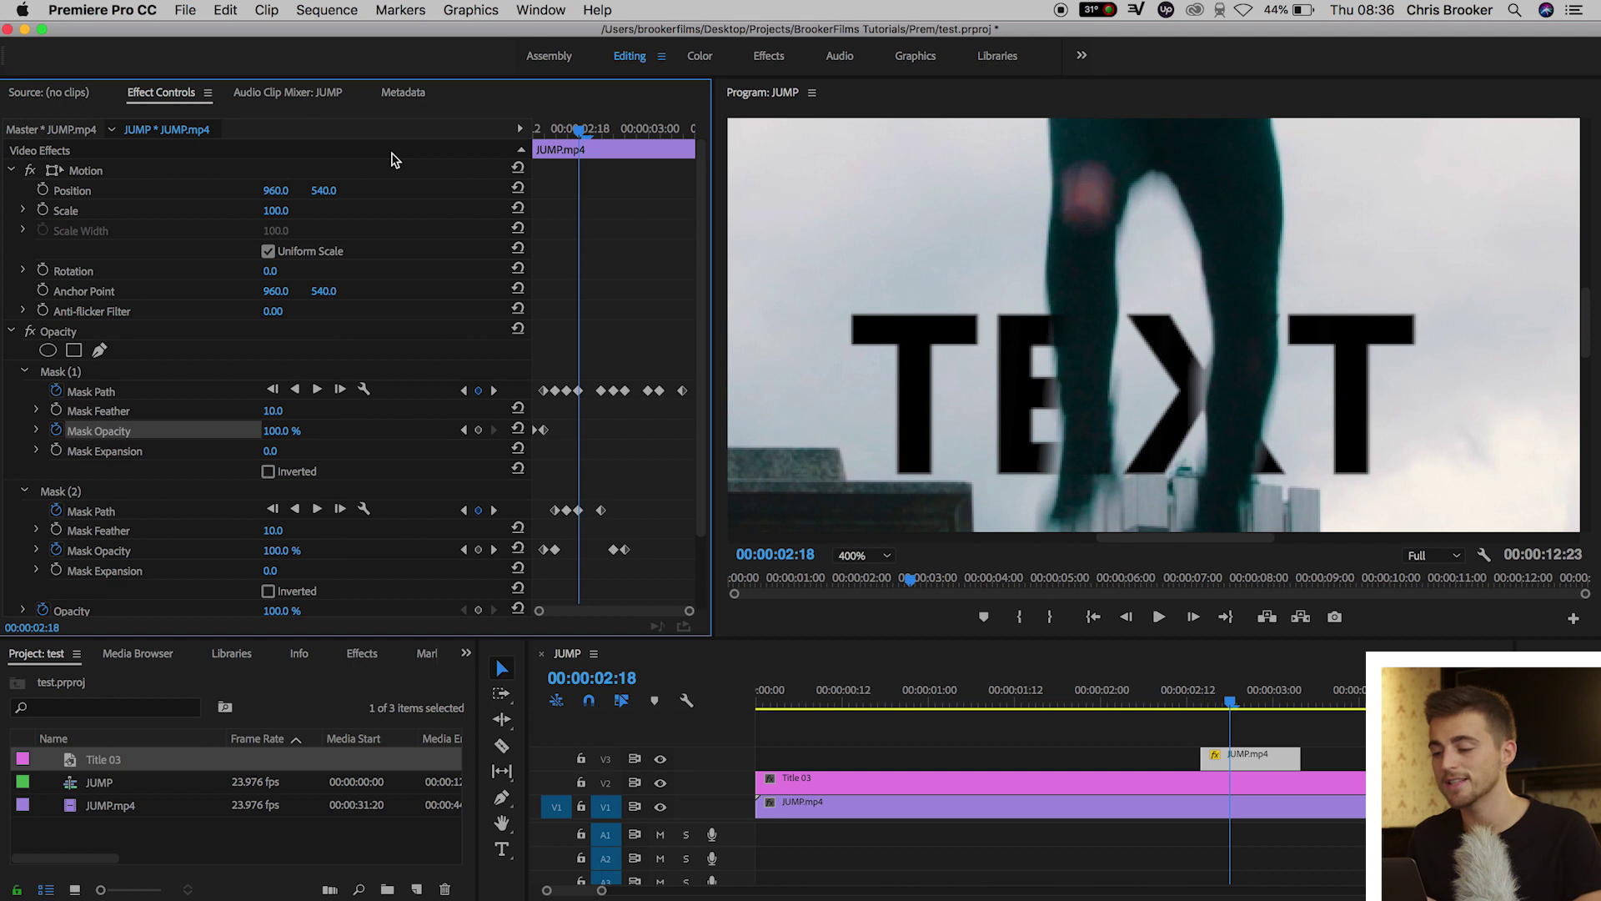
{"action": "left_click", "coordinate": [66, 377]}
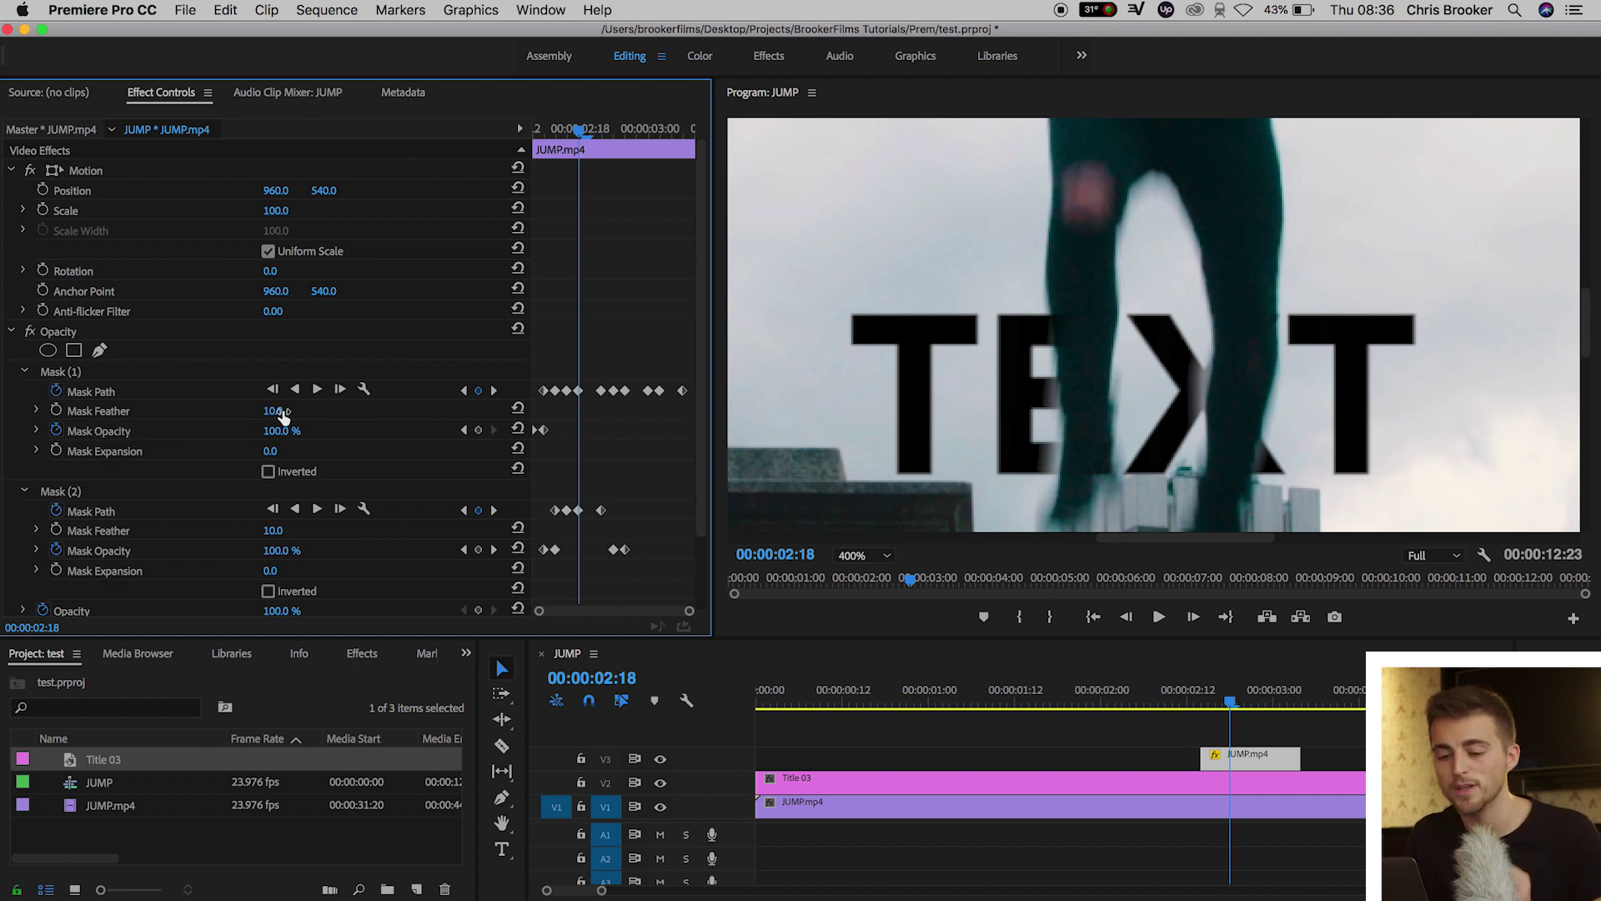
{"action": "left_click_drag", "start_coordinate": [282, 416], "coordinate": [295, 417]}
{"action": "key", "text": "super+z"}
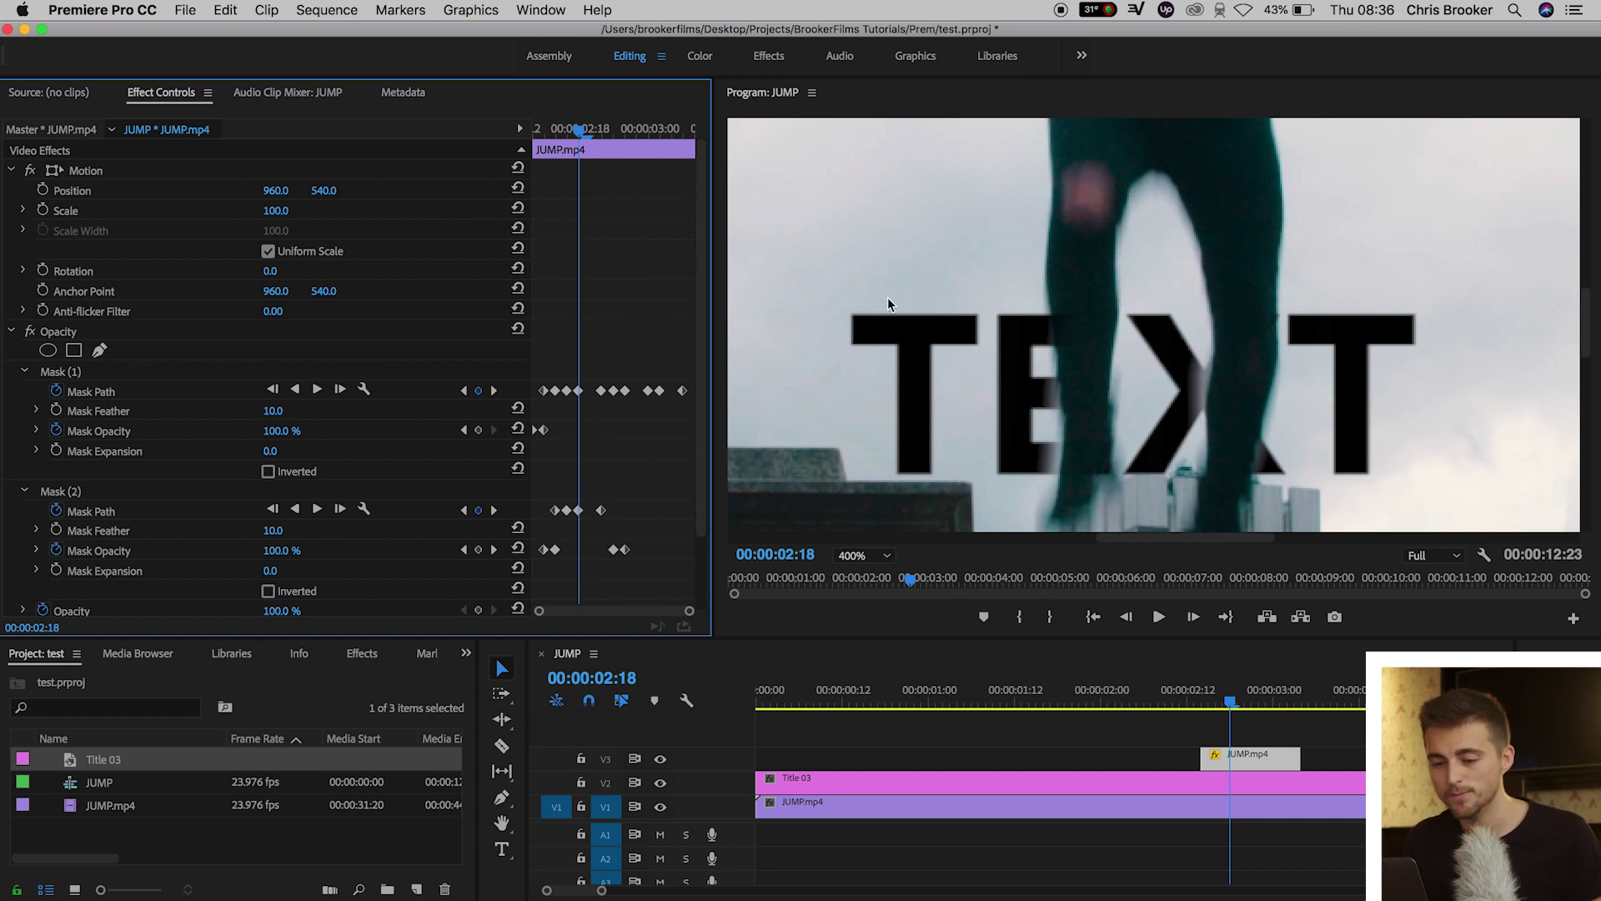
{"action": "left_click_drag", "start_coordinate": [288, 410], "coordinate": [217, 410]}
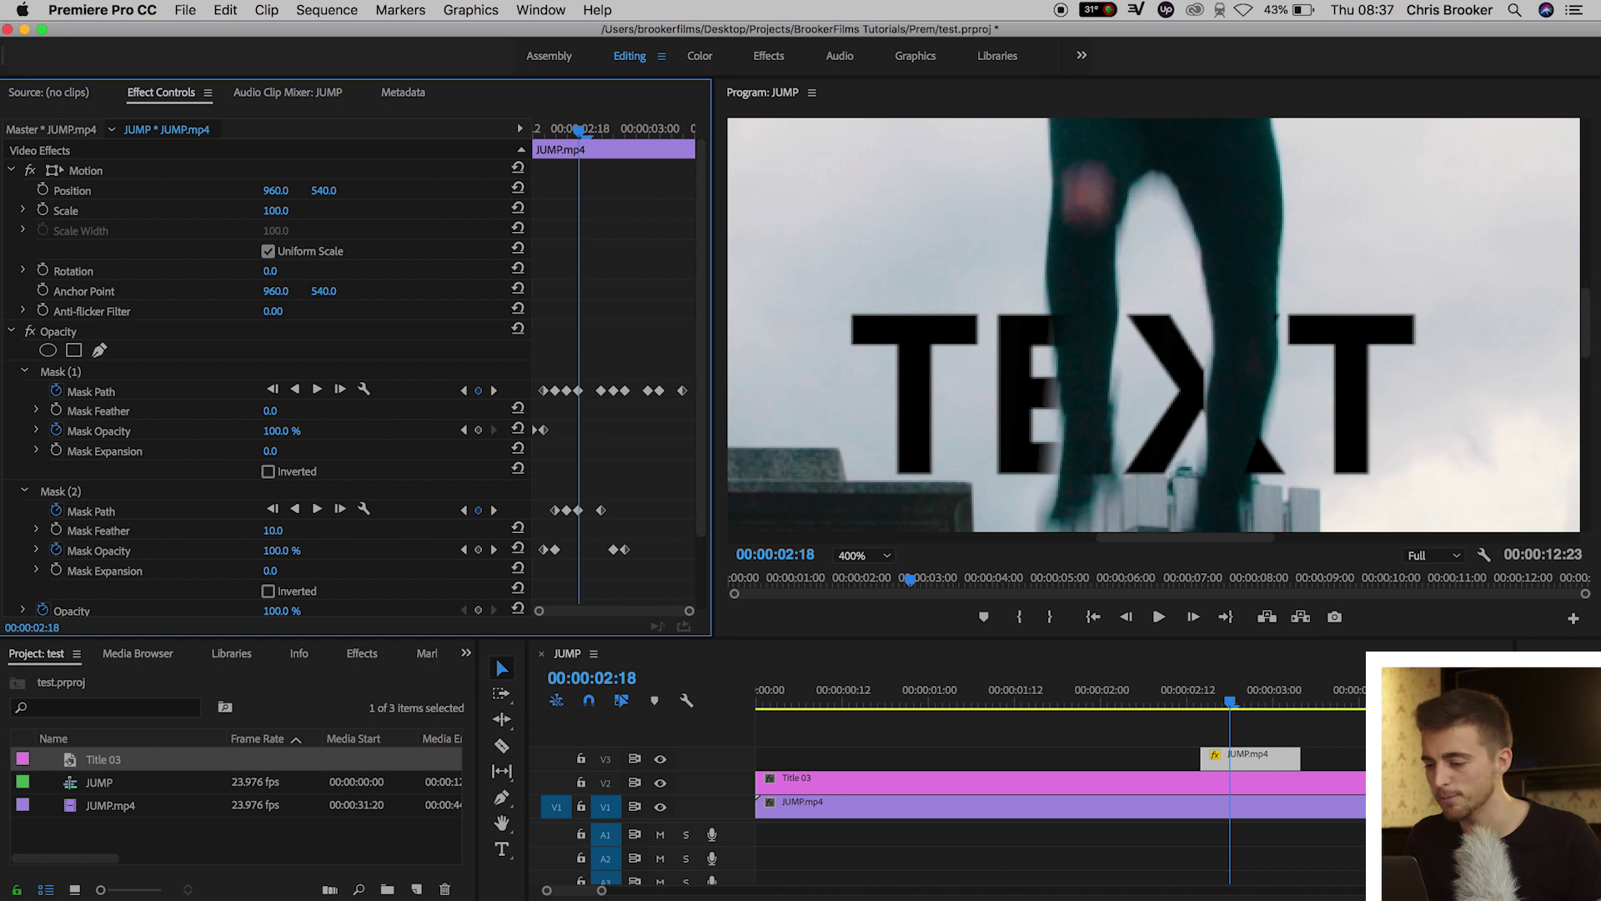
{"action": "left_click_drag", "start_coordinate": [273, 530], "coordinate": [209, 530]}
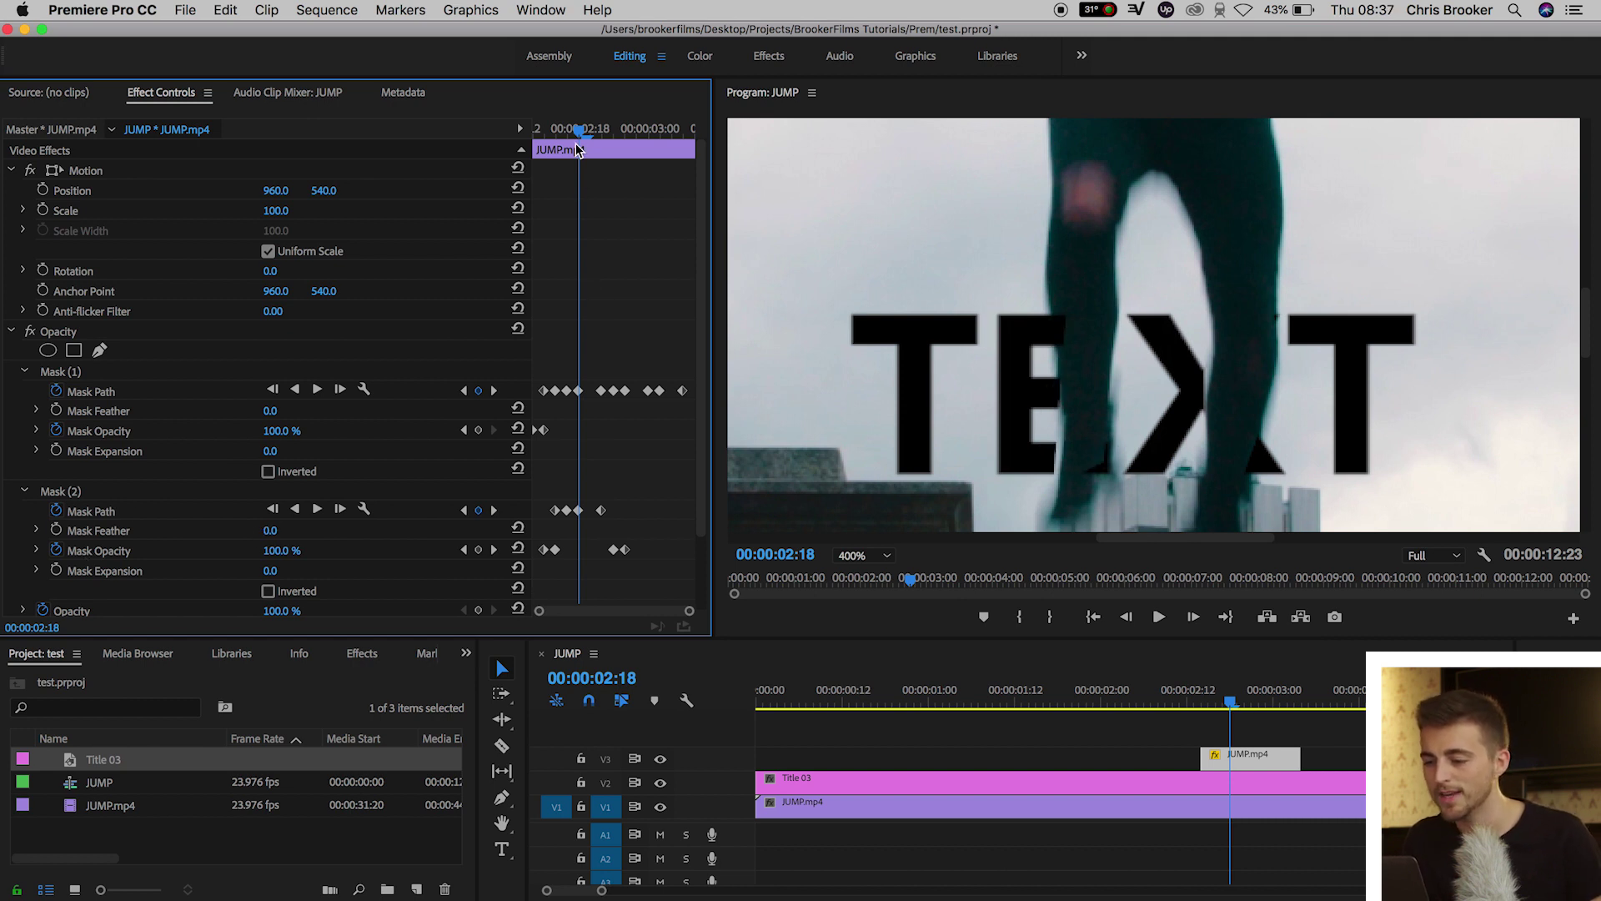
{"action": "left_click_drag", "start_coordinate": [578, 149], "coordinate": [486, 133]}
- Fit the frame in the Program monitor and play the jump to check the masked overlap
{"action": "left_click", "coordinate": [863, 555]}
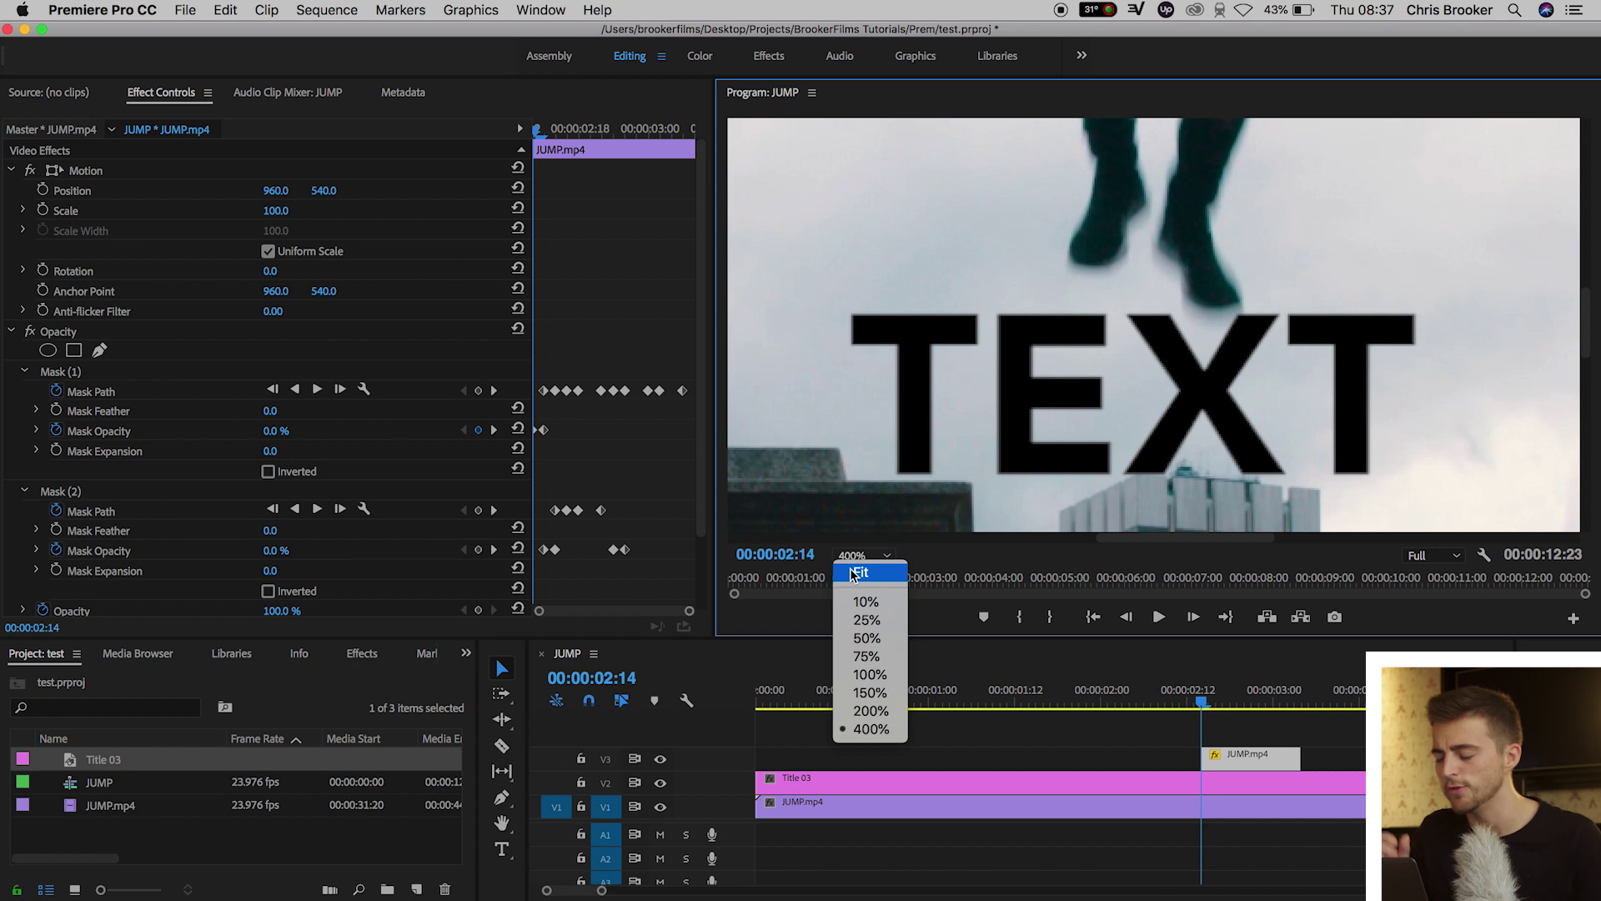
{"action": "left_click", "coordinate": [851, 574]}
{"action": "left_click_drag", "start_coordinate": [1201, 702], "coordinate": [1259, 703]}
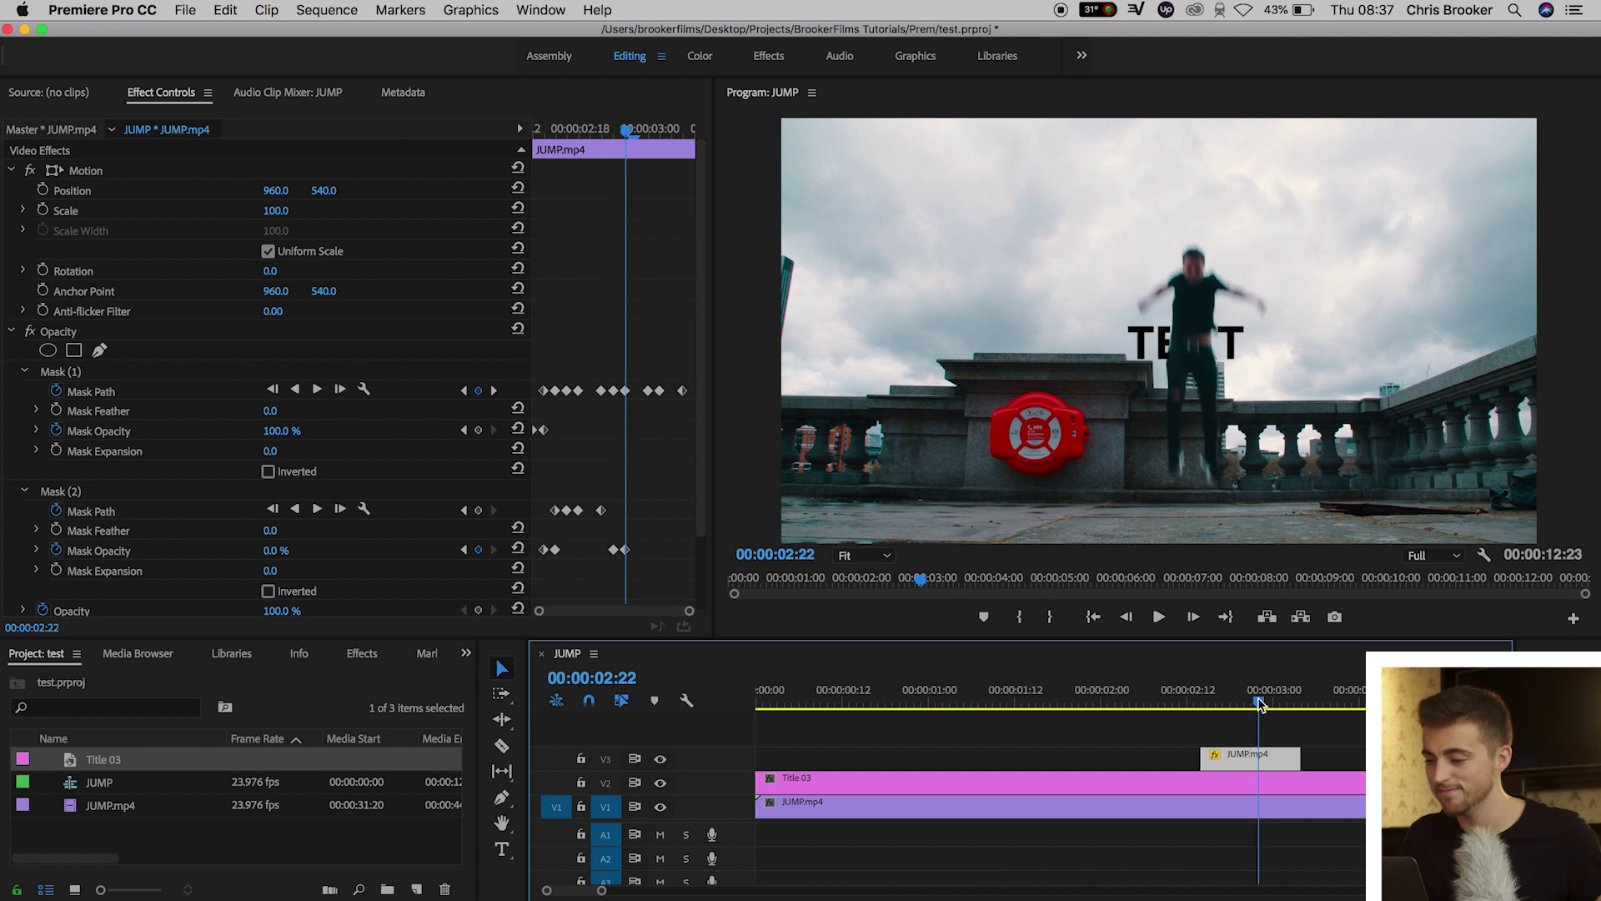
{"action": "left_click", "coordinate": [1066, 705]}
{"action": "key", "text": "space"}
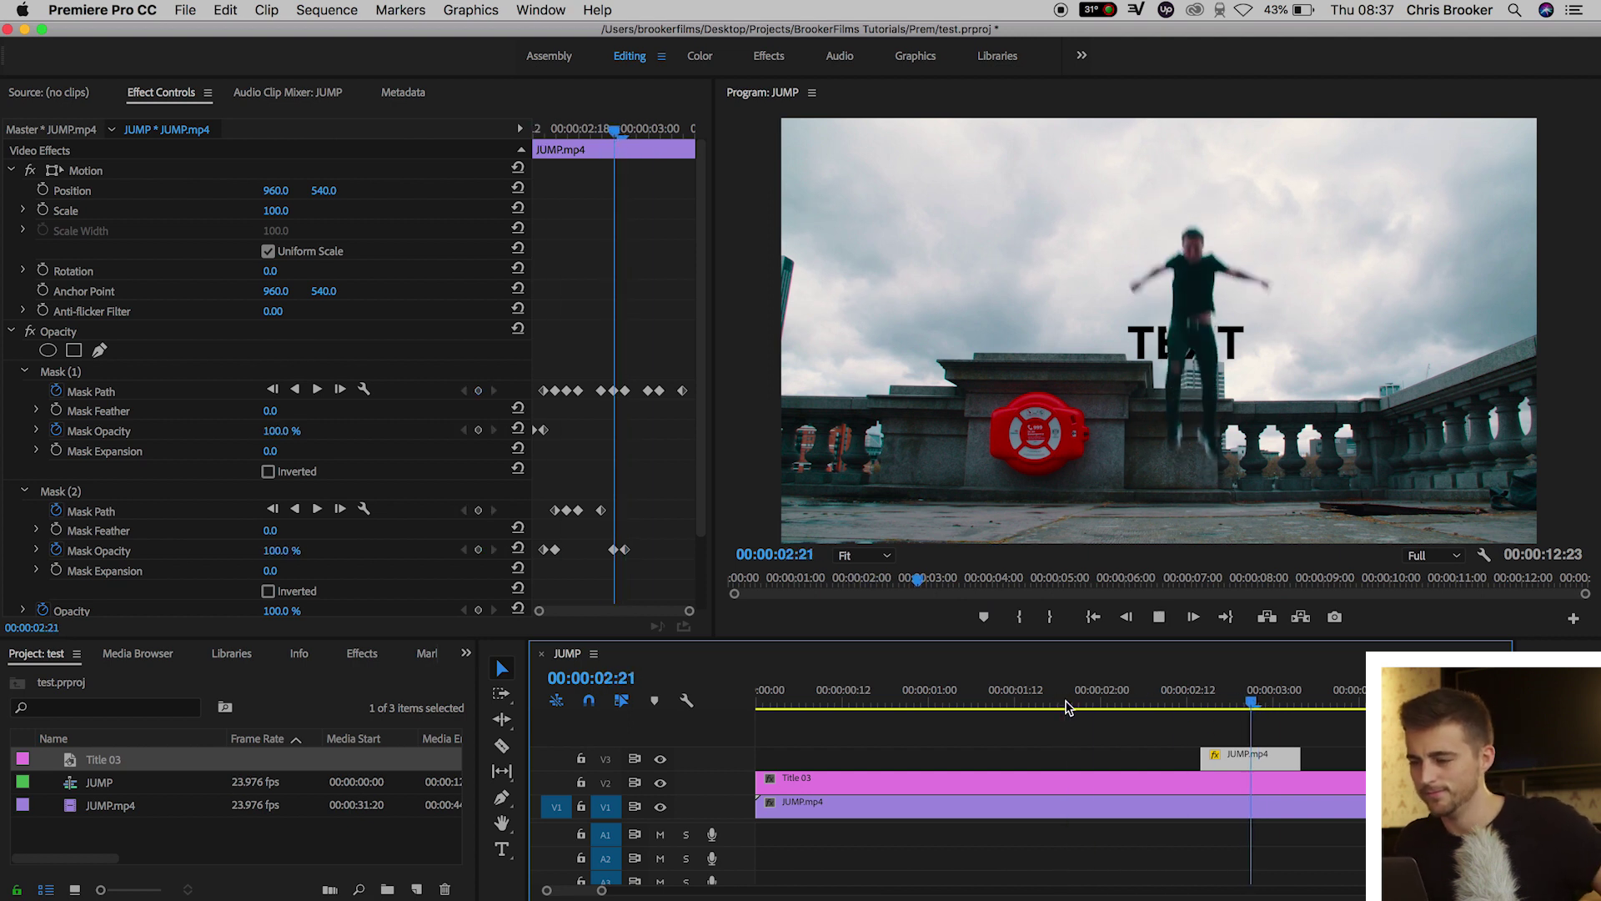